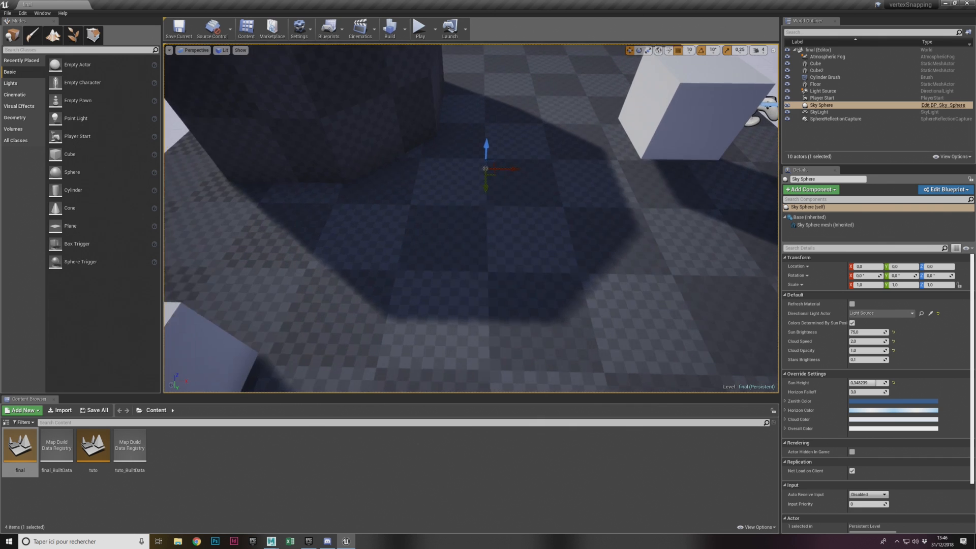
Step: Look over the level around the dark cylinder brush and the cubes on the checkered floor
{"action": "key", "text": "s"}
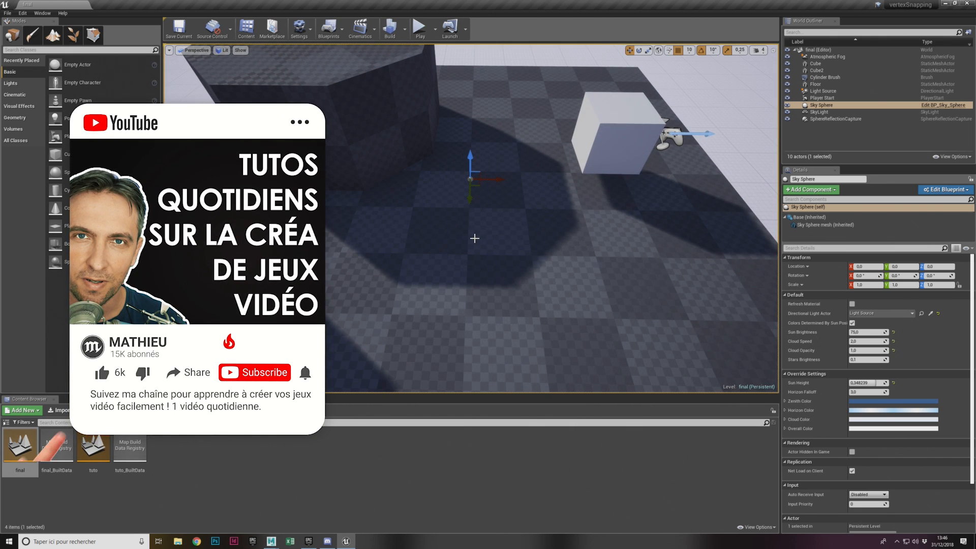
{"action": "key", "text": "w"}
{"action": "right_click_drag", "start_coordinate": [473, 237], "coordinate": [583, 293]}
{"action": "key", "text": "w"}
{"action": "key", "text": "s"}
{"action": "key", "text": "s"}
{"action": "right_click_drag", "start_coordinate": [553, 201], "coordinate": [592, 196]}
{"action": "right_click_drag", "start_coordinate": [486, 262], "coordinate": [539, 265]}
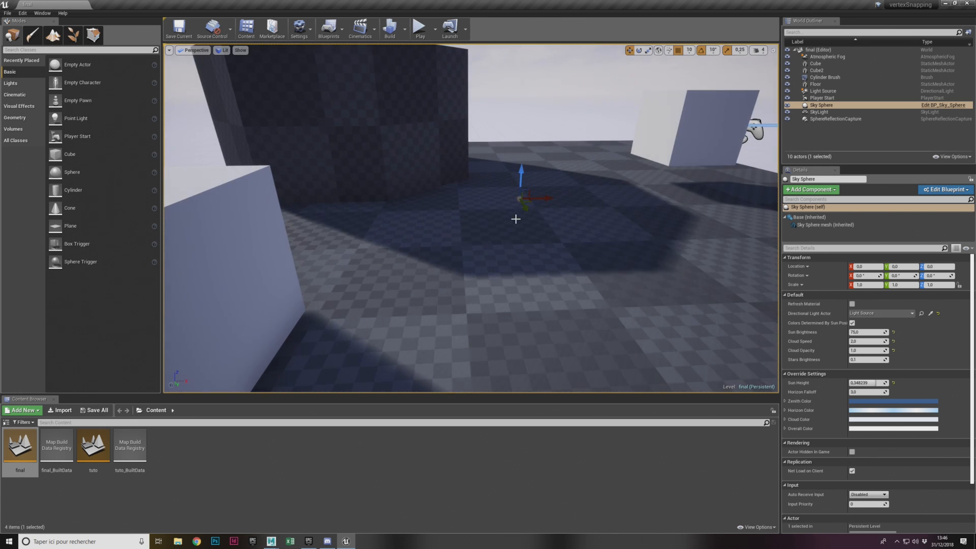
{"action": "right_click_drag", "start_coordinate": [585, 199], "coordinate": [625, 204]}
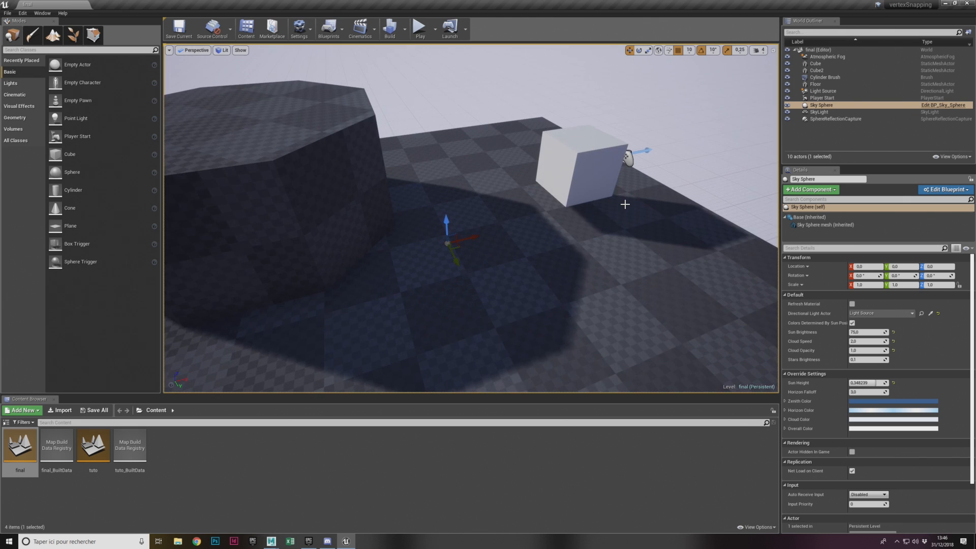
Step: Show only the cube beside the player start and move its pivot to the cube's lower front corner
{"action": "left_click", "coordinate": [629, 158]}
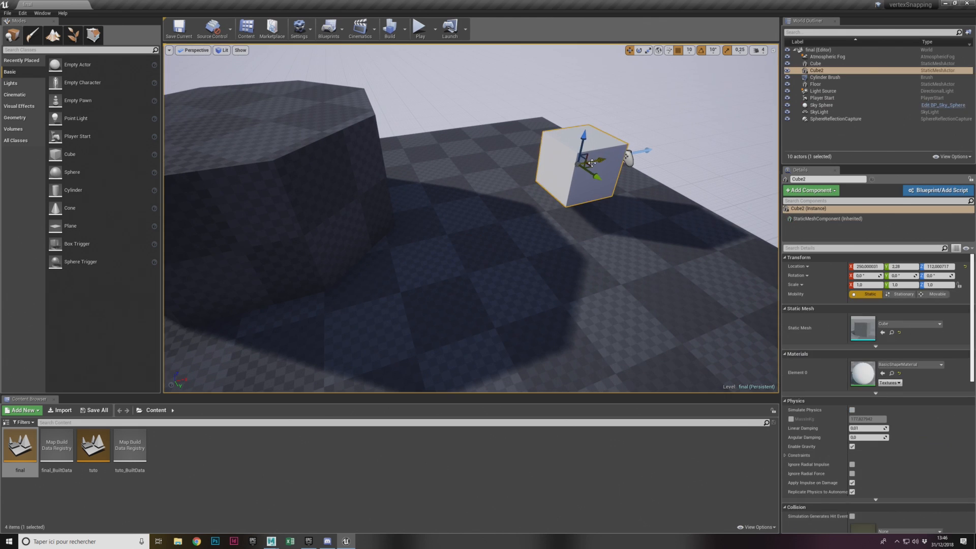
{"action": "key", "text": "shift+h"}
{"action": "middle_click_drag", "start_coordinate": [577, 163], "coordinate": [565, 208]}
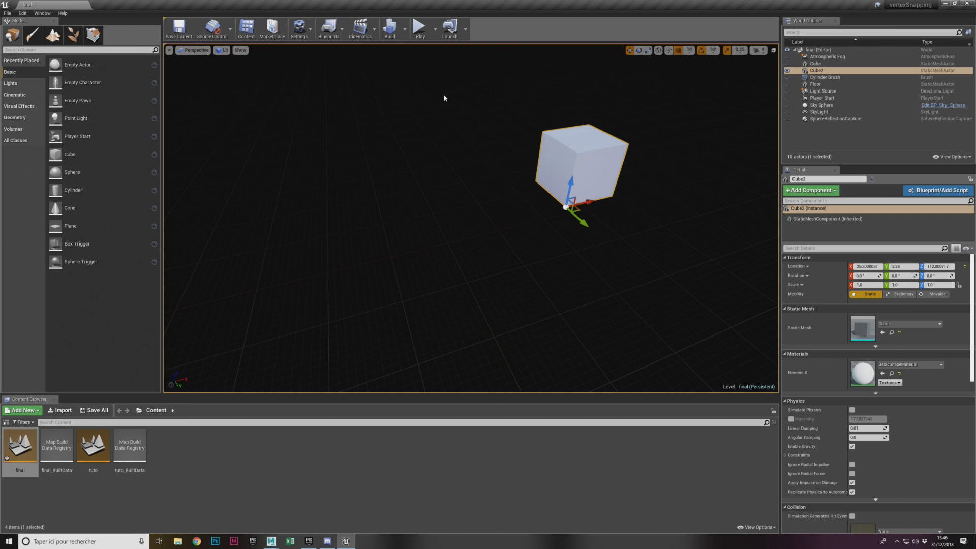
{"action": "left_click_drag", "start_coordinate": [710, 310], "coordinate": [679, 292], "text": "alt"}
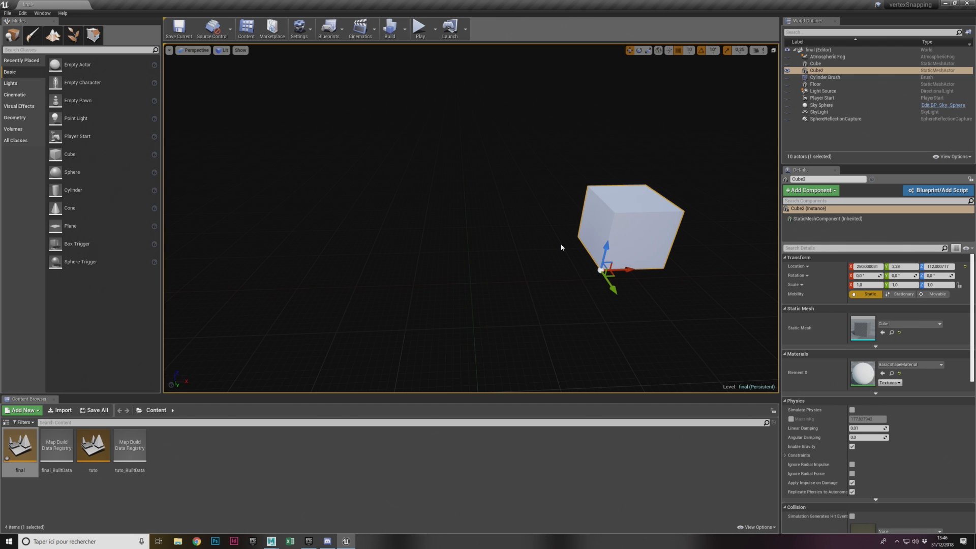
Step: Unhide all actors and snap the cube's pivot corner onto the nearest top vertex of the dark cylinder brush
{"action": "key", "text": "ctrl+h"}
{"action": "right_click_drag", "start_coordinate": [532, 198], "coordinate": [568, 197]}
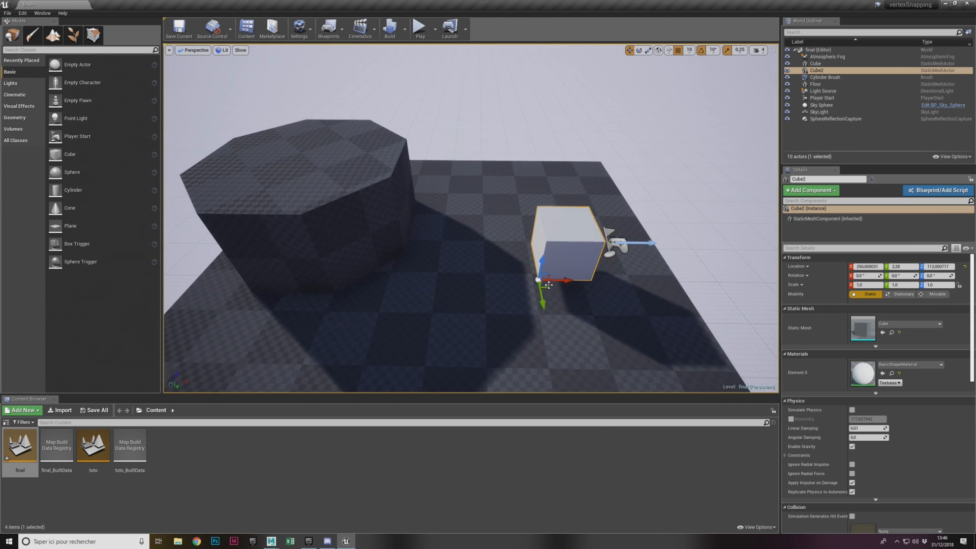
{"action": "left_click_drag", "start_coordinate": [539, 280], "coordinate": [391, 176]}
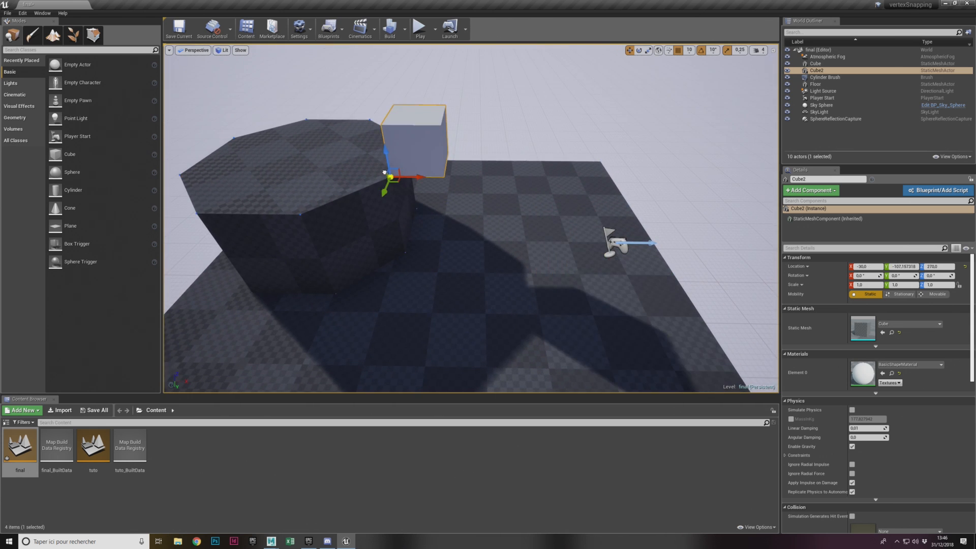
{"action": "left_click", "coordinate": [485, 214]}
{"action": "right_click_drag", "start_coordinate": [485, 214], "coordinate": [492, 217]}
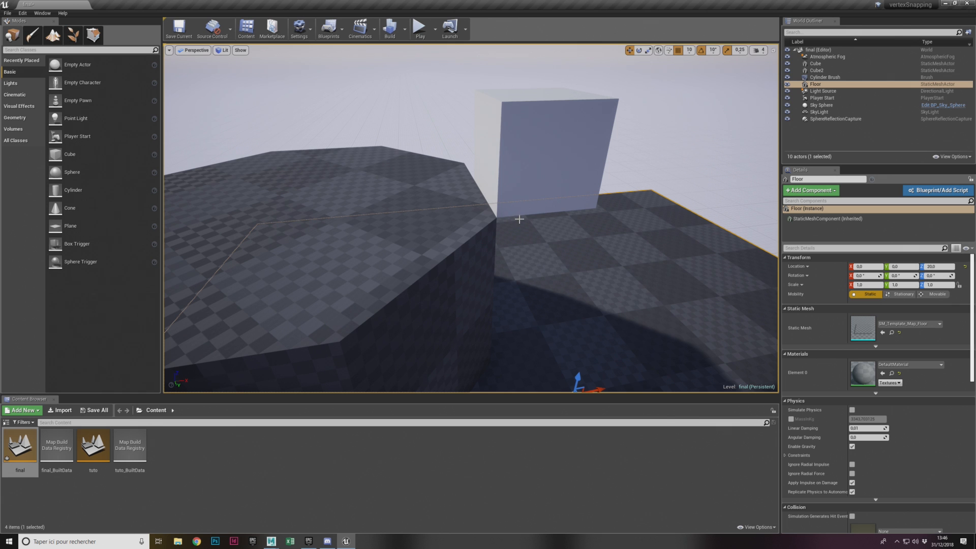
{"action": "right_click_drag", "start_coordinate": [519, 219], "coordinate": [374, 274]}
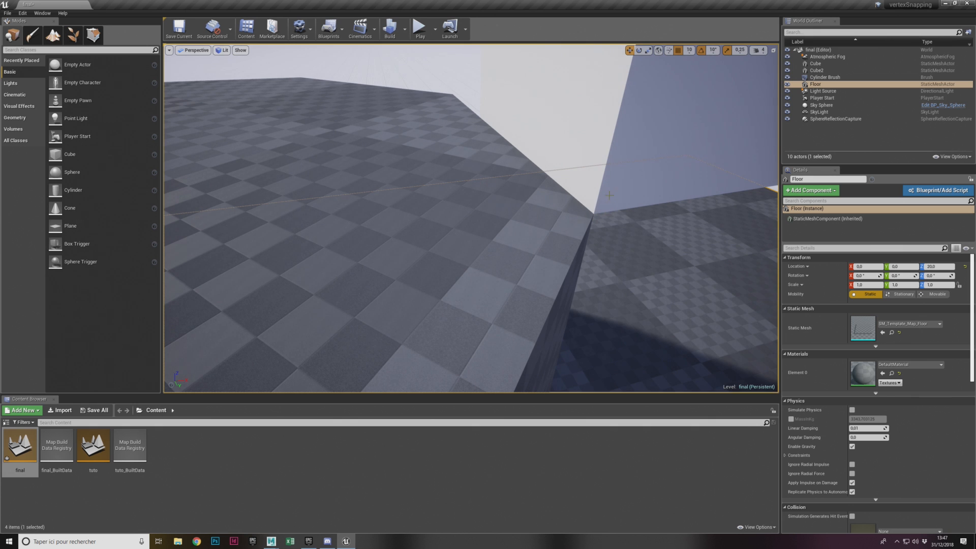
{"action": "right_click_drag", "start_coordinate": [593, 218], "coordinate": [763, 239]}
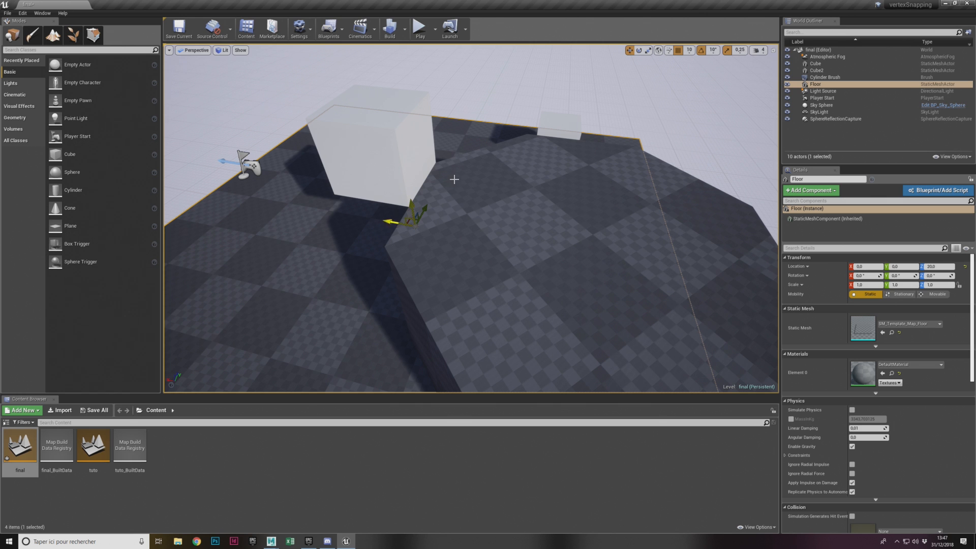
{"action": "right_click_drag", "start_coordinate": [478, 177], "coordinate": [438, 266]}
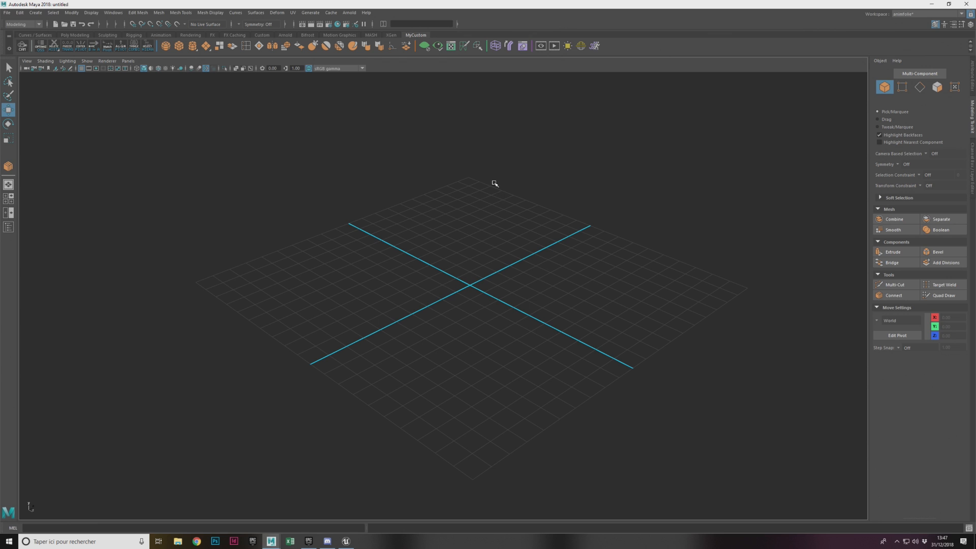
Step: Switch to Maya, create a polygon cube at the grid origin and scale it uniformly to about 18 units per side
{"action": "left_click_drag", "start_coordinate": [501, 198], "coordinate": [529, 240], "text": "alt"}
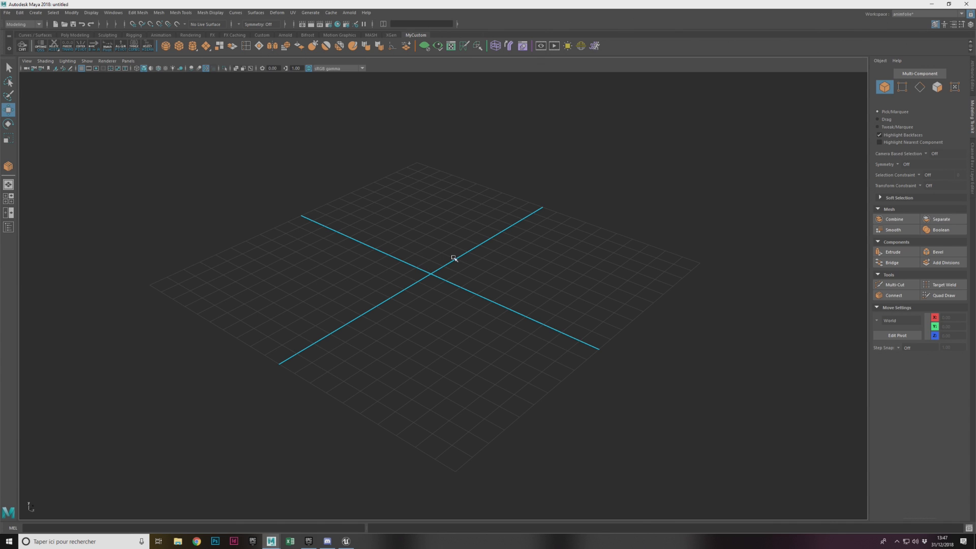
{"action": "left_click", "coordinate": [179, 46]}
{"action": "left_click_drag", "start_coordinate": [388, 233], "coordinate": [555, 361]}
{"action": "key", "text": "r"}
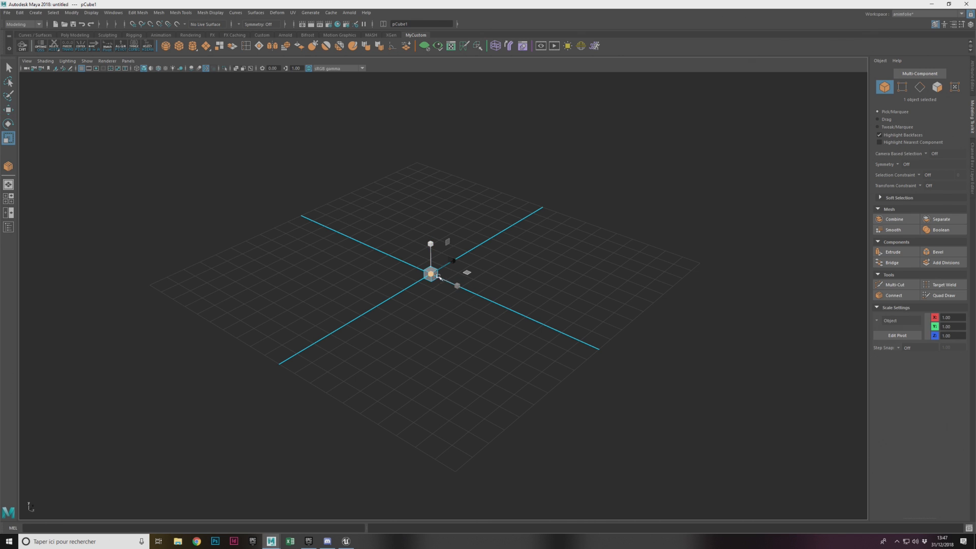
{"action": "left_click_drag", "start_coordinate": [438, 277], "coordinate": [576, 144]}
Step: Raise the cube above the grid to about 30.1 units in Y, then deselect it
{"action": "key", "text": "w"}
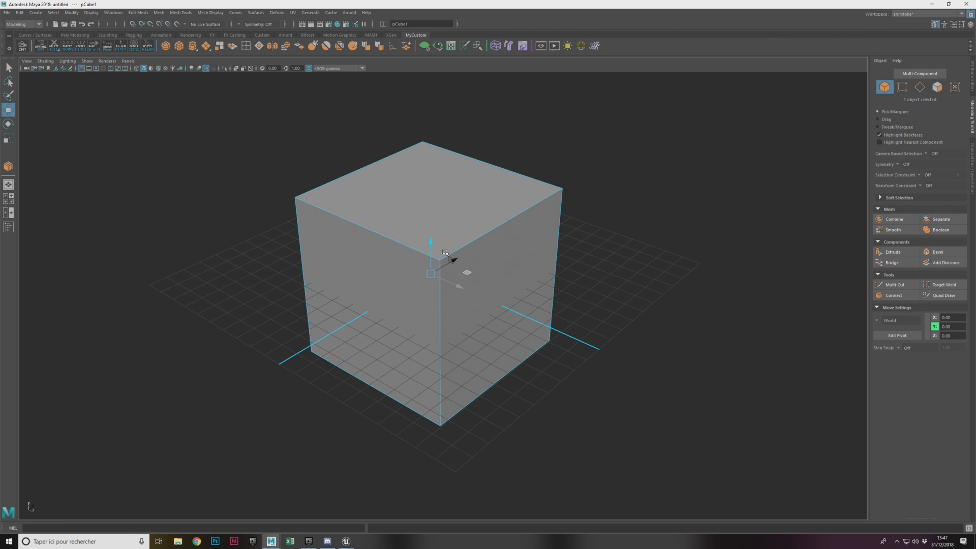
{"action": "left_click_drag", "start_coordinate": [432, 246], "coordinate": [591, 154]}
{"action": "middle_click_drag", "start_coordinate": [592, 154], "coordinate": [609, 445], "text": "alt"}
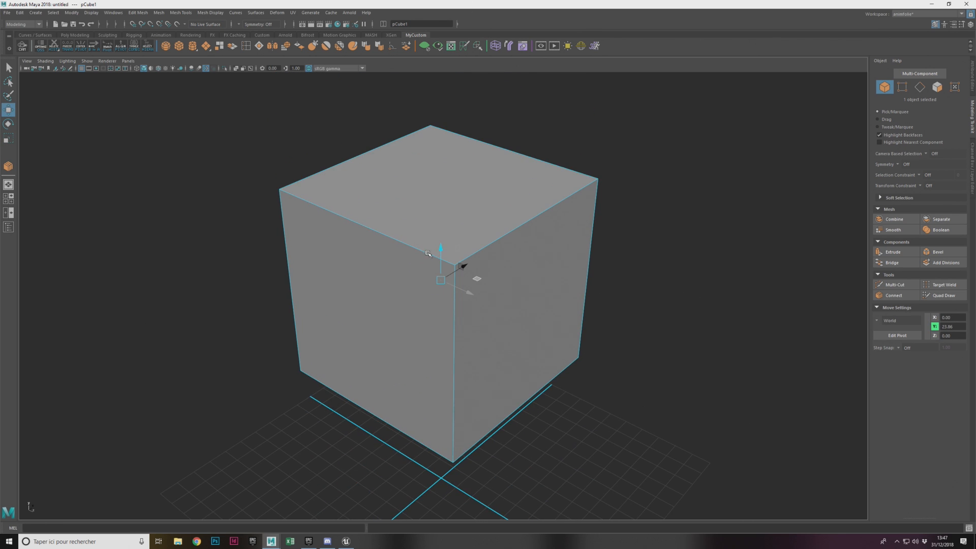
{"action": "left_click_drag", "start_coordinate": [441, 250], "coordinate": [449, 188]}
{"action": "left_click", "coordinate": [668, 189]}
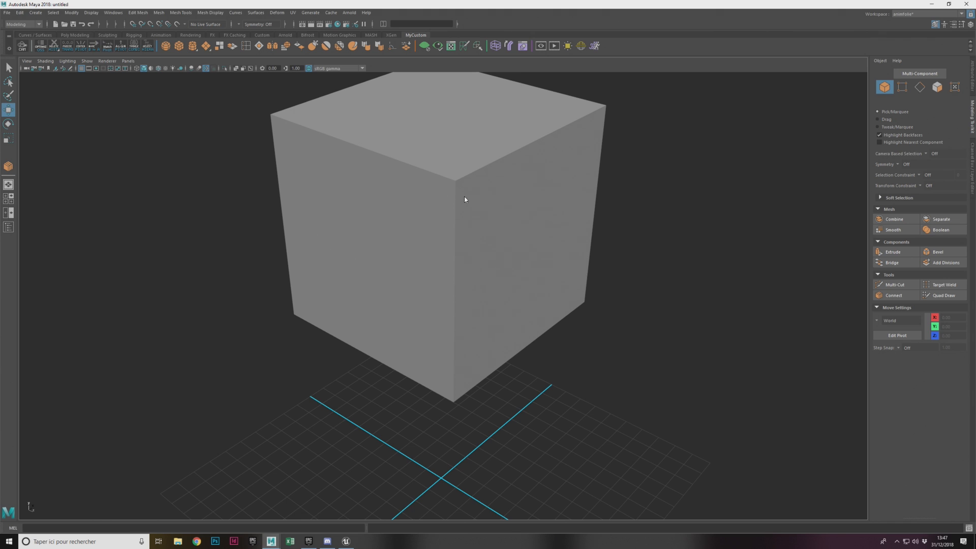
Step: Pick the cube's front top edge and its front vertical edge in edge mode, then switch to vertex mode
{"action": "right_click_drag", "start_coordinate": [465, 199], "coordinate": [477, 150]}
{"action": "left_click", "coordinate": [437, 174]}
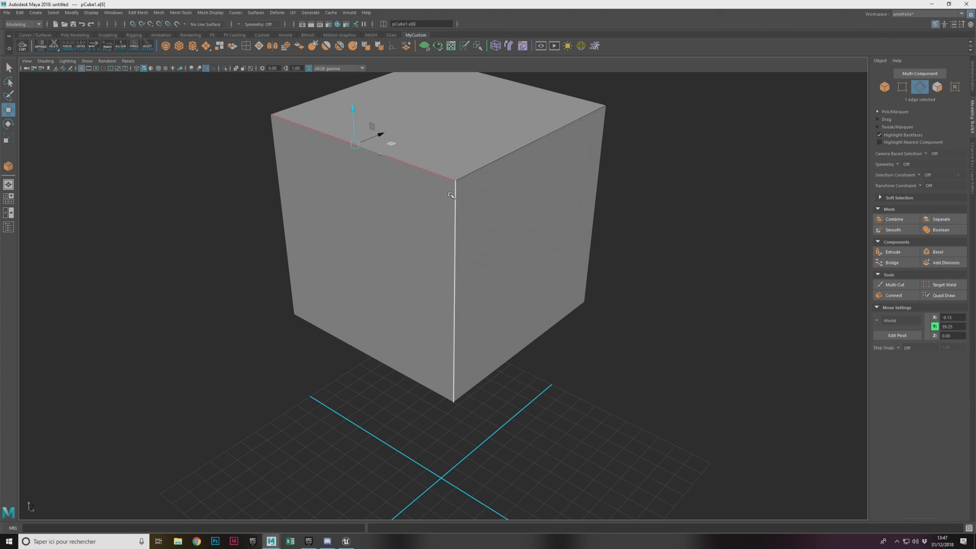
{"action": "left_click", "coordinate": [453, 194]}
{"action": "right_click_drag", "start_coordinate": [487, 197], "coordinate": [437, 196]}
Step: Examine the cube's corner vertices up close and from several angles
{"action": "left_click_drag", "start_coordinate": [695, 152], "coordinate": [481, 266], "text": "alt"}
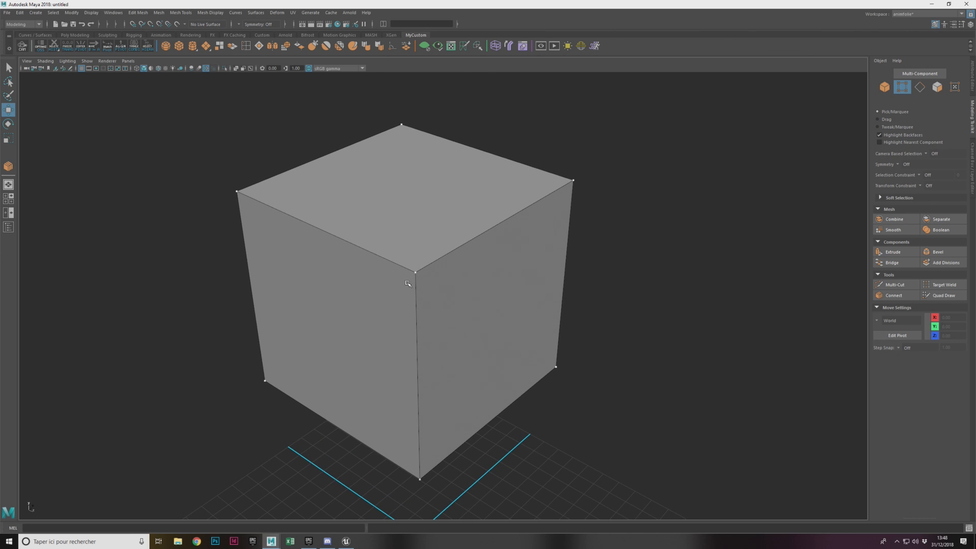
{"action": "left_click_drag", "start_coordinate": [469, 279], "coordinate": [449, 294], "text": "alt"}
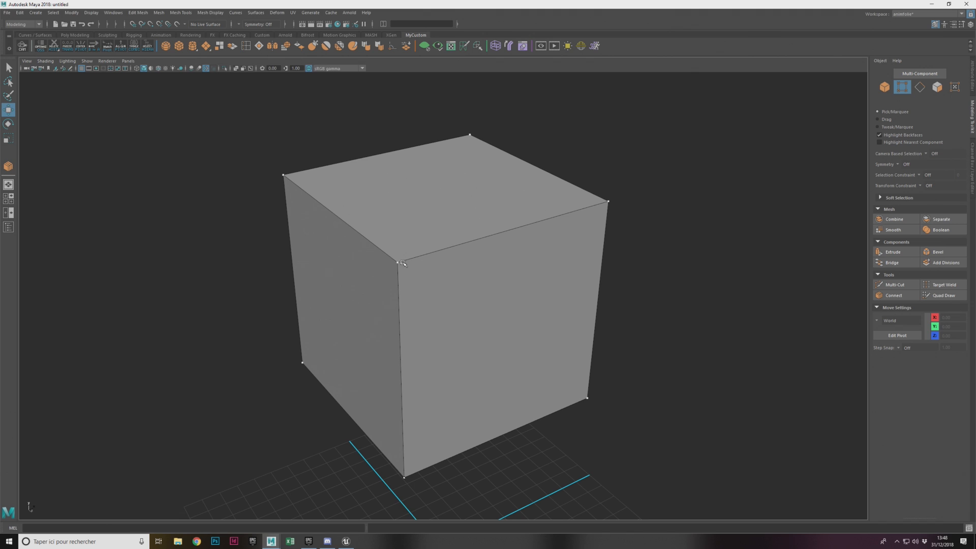
{"action": "scroll", "coordinate": [395, 214], "scroll_direction": "up", "scroll_amount": 5}
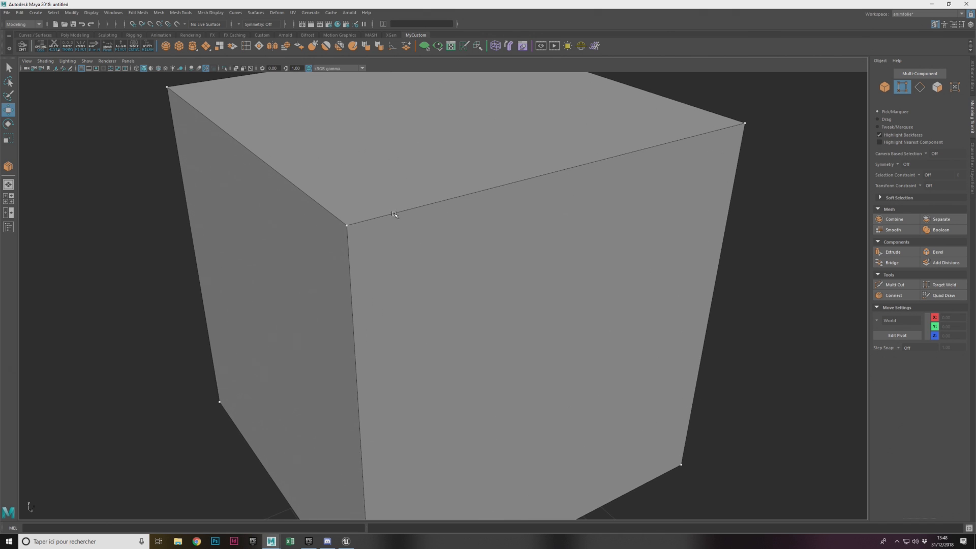
{"action": "scroll", "coordinate": [454, 178], "scroll_direction": "down", "scroll_amount": 3}
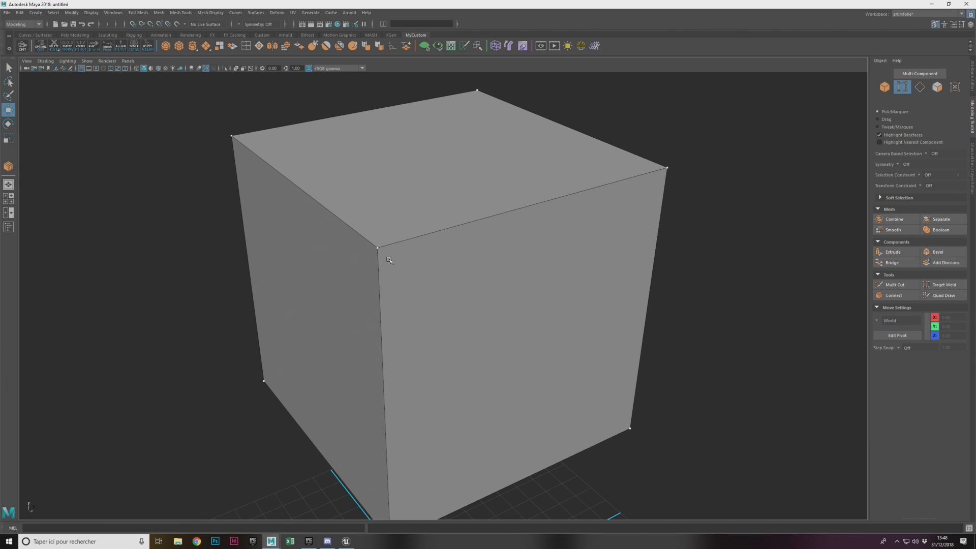
{"action": "left_click_drag", "start_coordinate": [524, 172], "coordinate": [526, 183], "text": "alt"}
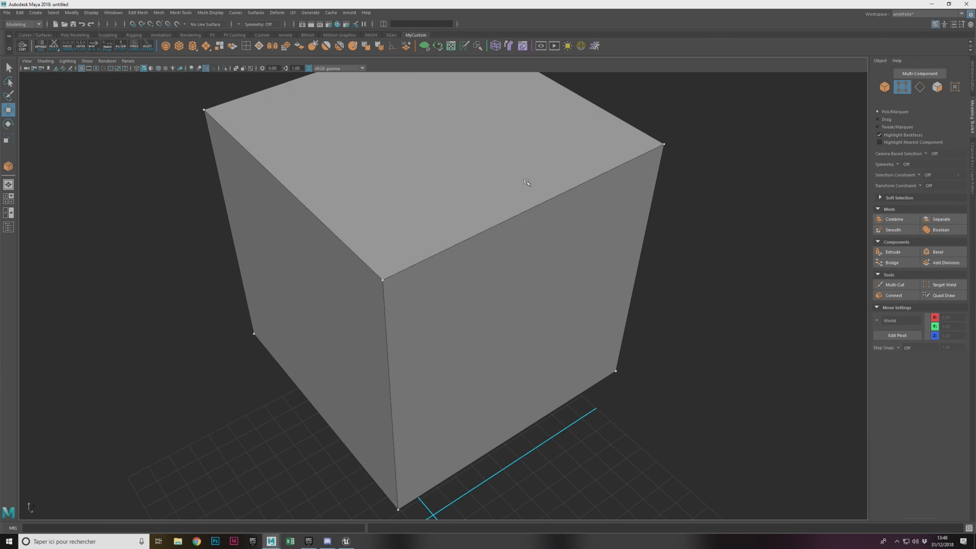
{"action": "scroll", "coordinate": [526, 180], "scroll_direction": "down", "scroll_amount": 2}
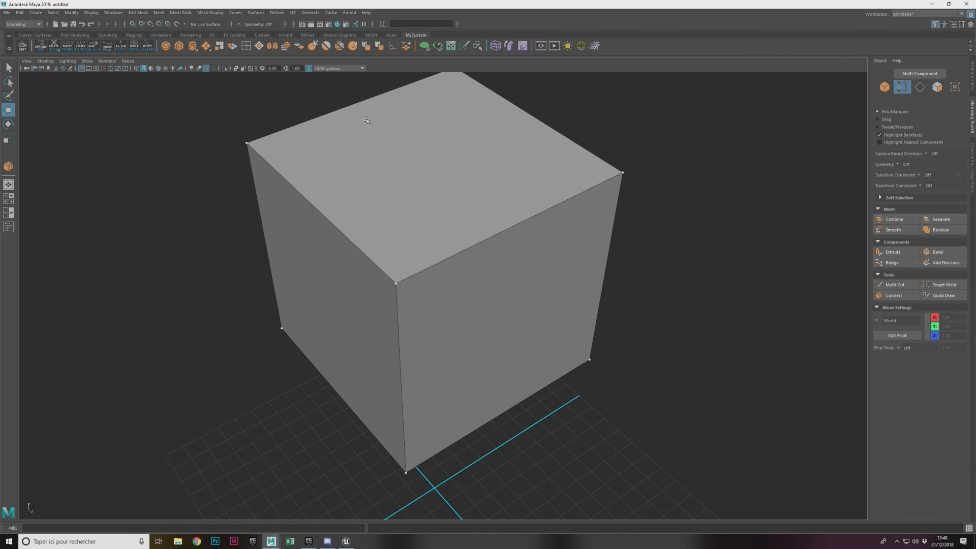
{"action": "middle_click_drag", "start_coordinate": [650, 125], "coordinate": [670, 211], "text": "alt"}
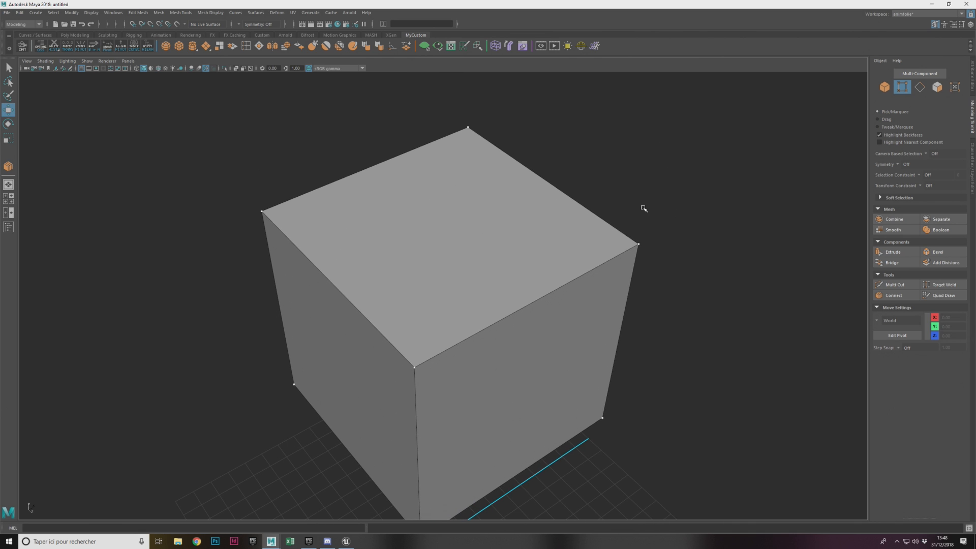
{"action": "left_click_drag", "start_coordinate": [643, 208], "coordinate": [639, 198], "text": "alt"}
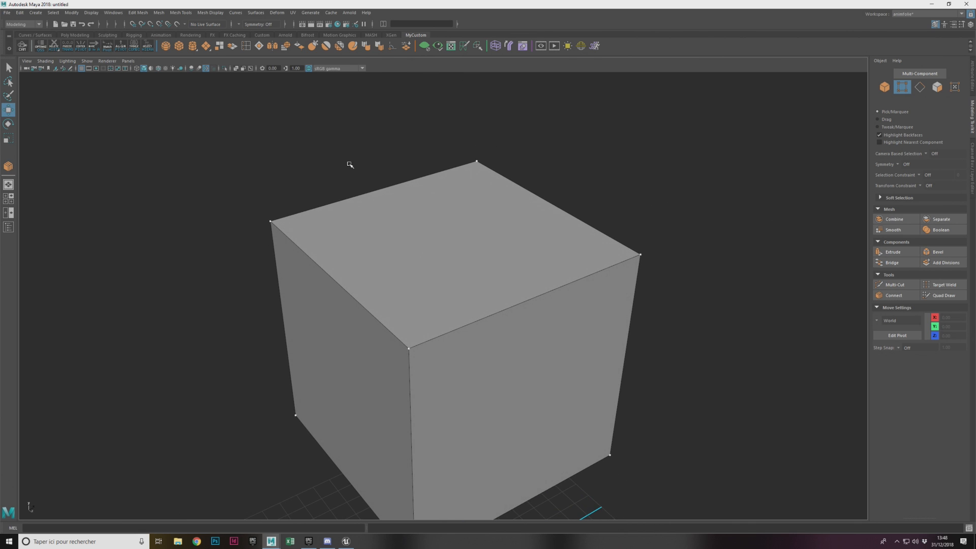
Step: Insert three horizontal edge loops around the cube's sides with Connect, starting from its front vertical edge
{"action": "right_click_drag", "start_coordinate": [429, 223], "coordinate": [461, 144]}
{"action": "left_click", "coordinate": [410, 392]}
{"action": "left_click", "coordinate": [888, 296]}
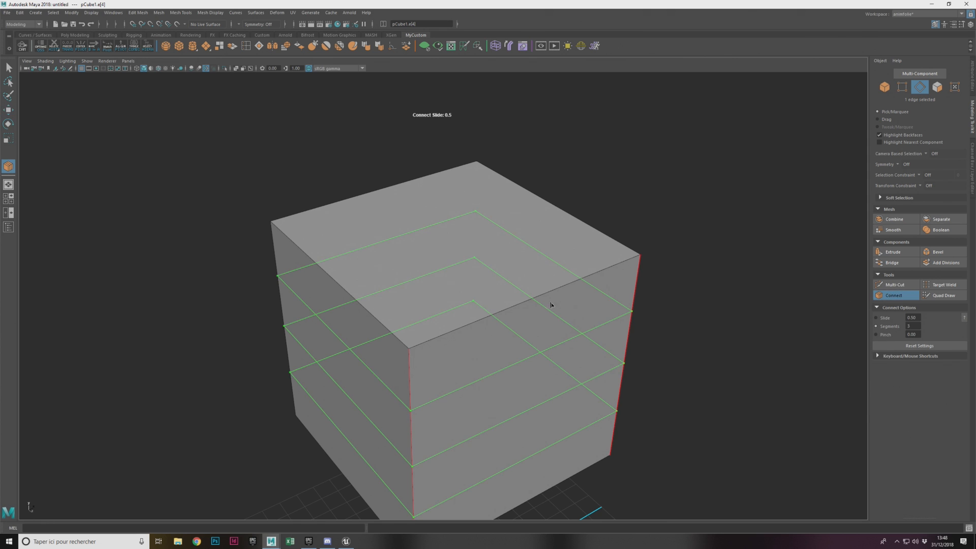
{"action": "key", "text": "w"}
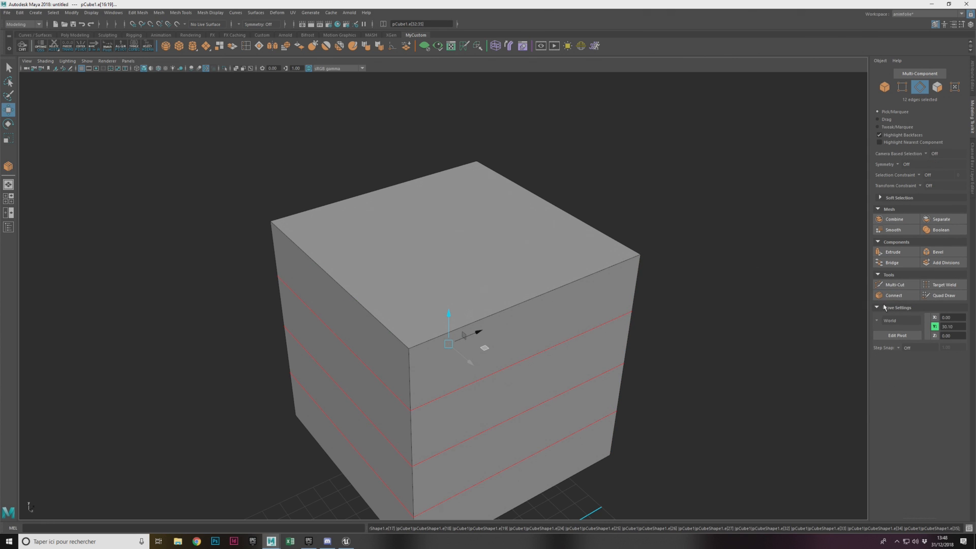
Step: Connect the horizontal loops with three evenly spaced vertical edge loops and switch to vertex mode
{"action": "left_click", "coordinate": [893, 296]}
{"action": "key", "text": "w"}
{"action": "left_click_drag", "start_coordinate": [522, 260], "coordinate": [534, 279], "text": "alt"}
{"action": "right_click_drag", "start_coordinate": [533, 279], "coordinate": [500, 279]}
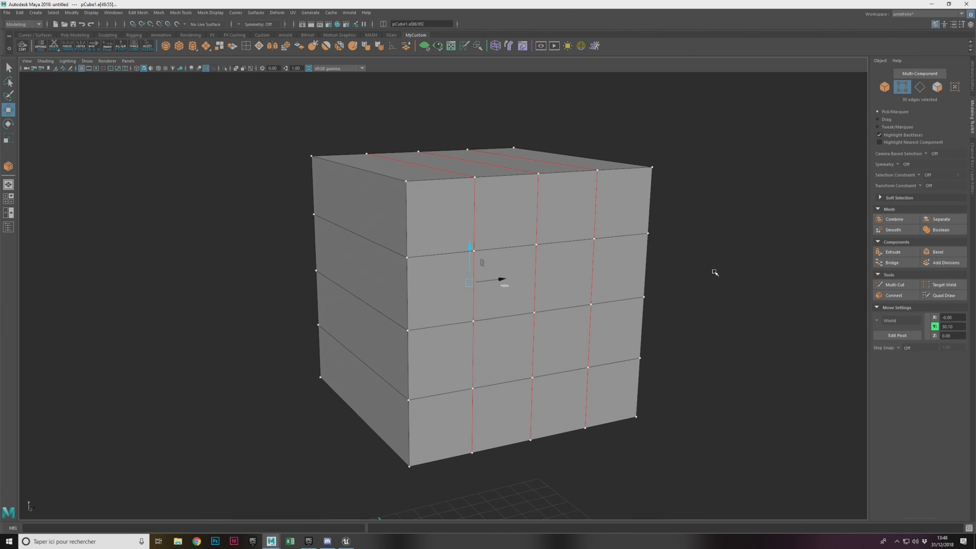
Step: Select the vertex in the middle column of the lowest horizontal loop on the face divided into a 4 by 4 grid
{"action": "left_click_drag", "start_coordinate": [574, 289], "coordinate": [549, 278], "text": "alt"}
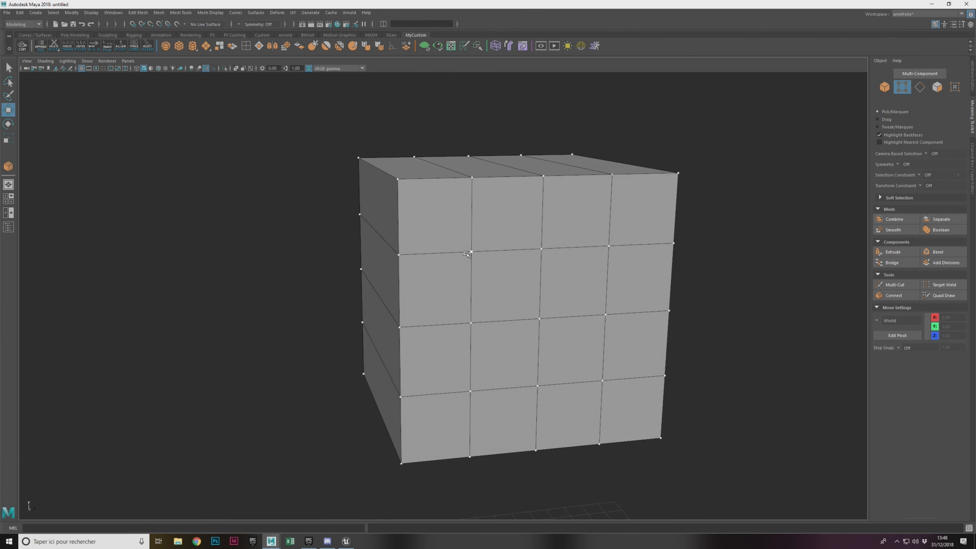
{"action": "left_click_drag", "start_coordinate": [607, 257], "coordinate": [560, 235], "text": "alt"}
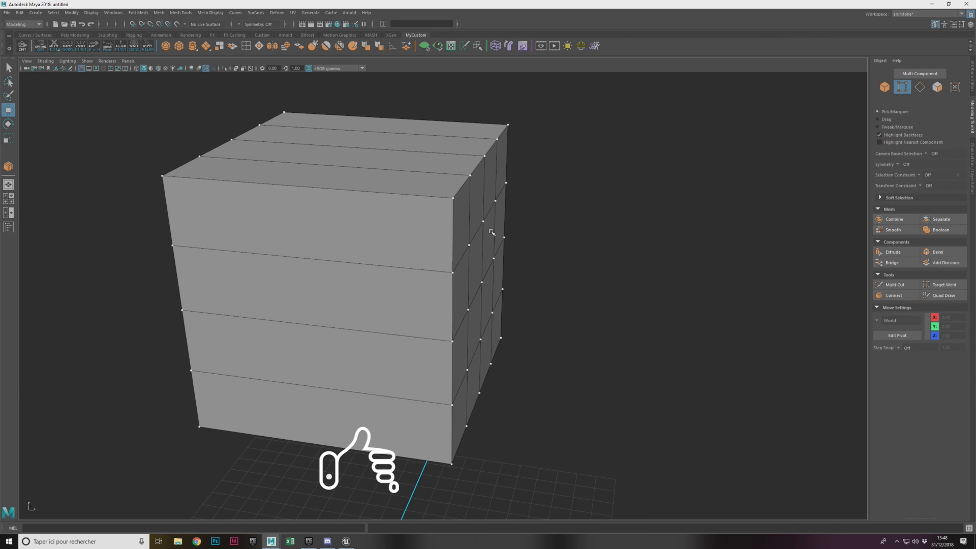
{"action": "left_click_drag", "start_coordinate": [575, 336], "coordinate": [496, 268], "text": "alt"}
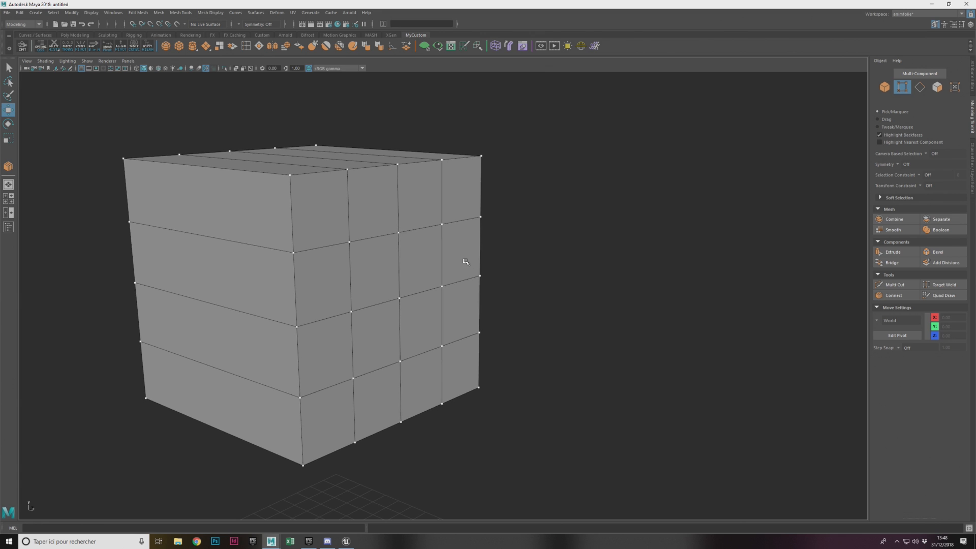
{"action": "left_click_drag", "start_coordinate": [413, 260], "coordinate": [406, 262], "text": "alt"}
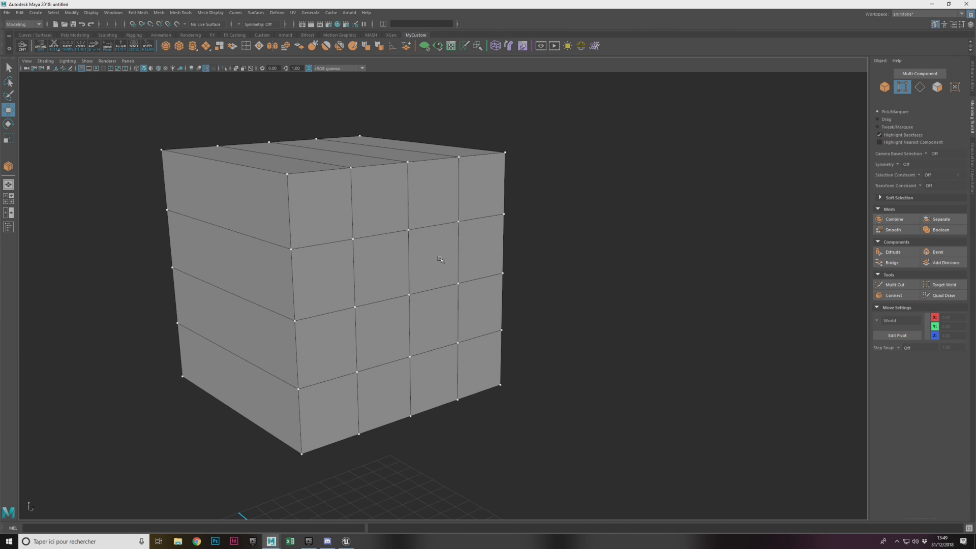
{"action": "left_click_drag", "start_coordinate": [409, 285], "coordinate": [456, 261], "text": "alt"}
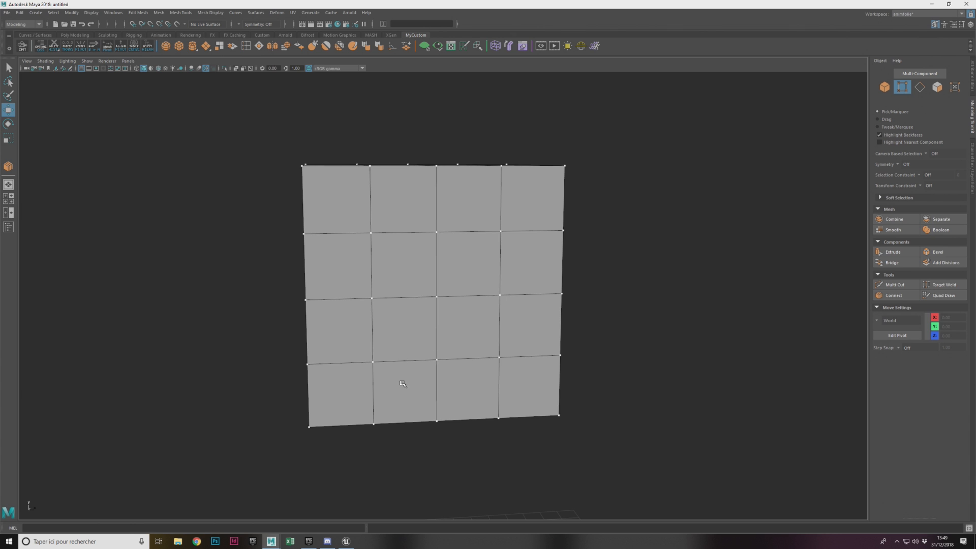
{"action": "left_click", "coordinate": [436, 360]}
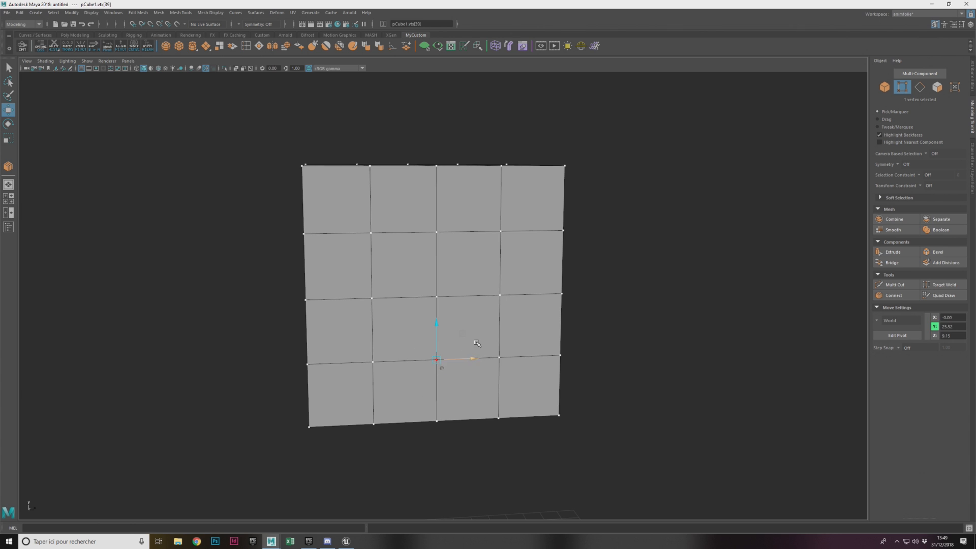
Step: Select the centre vertex of the 4 by 4 face, view it from another angle and clear the selection
{"action": "left_click", "coordinate": [436, 297]}
{"action": "left_click_drag", "start_coordinate": [660, 336], "coordinate": [665, 333], "text": "alt"}
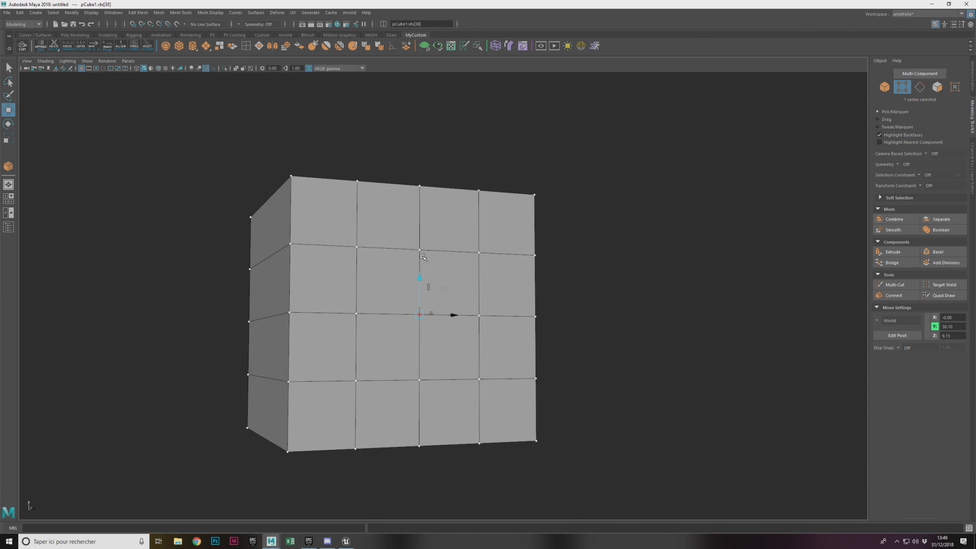
{"action": "left_click", "coordinate": [572, 295]}
{"action": "left_click_drag", "start_coordinate": [412, 291], "coordinate": [487, 224], "text": "alt"}
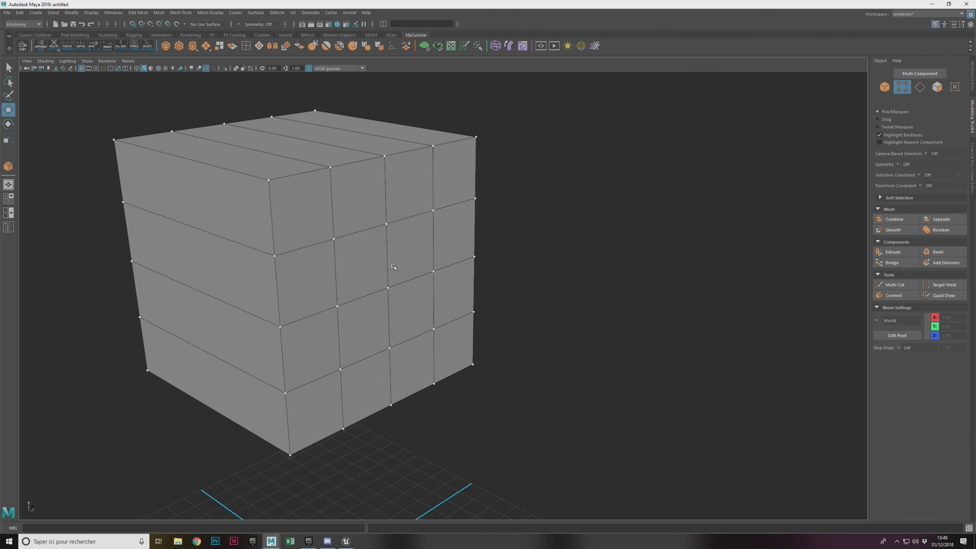
Step: Switch to Unreal Engine and open the tuto level, saving the final level
{"action": "left_click", "coordinate": [347, 542]}
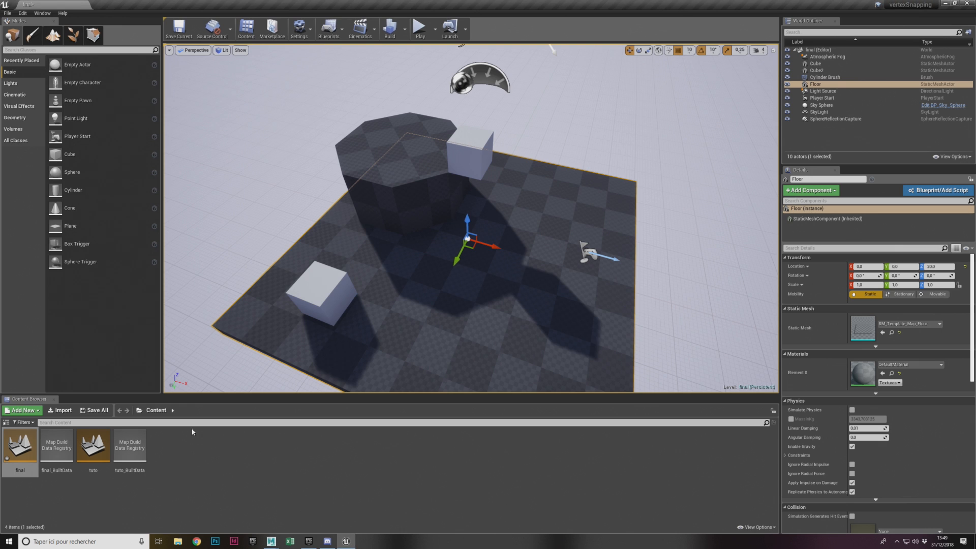
{"action": "double_click", "coordinate": [93, 445]}
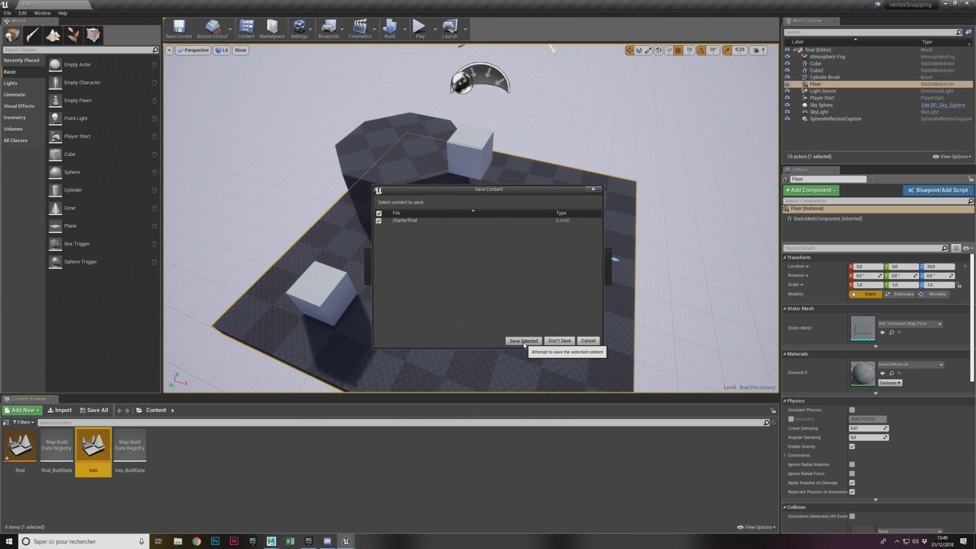
{"action": "left_click", "coordinate": [524, 341]}
{"action": "key", "text": "s"}
{"action": "right_click_drag", "start_coordinate": [470, 219], "coordinate": [406, 264]}
{"action": "key", "text": "w"}
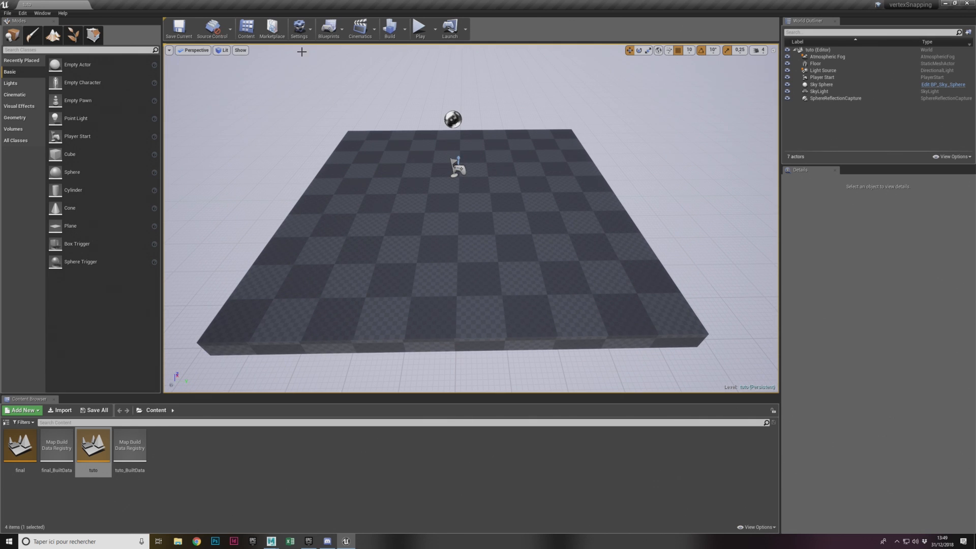
Step: Check the Enable Vertex Snapping option in the editor's snapping settings
{"action": "left_click", "coordinate": [301, 30]}
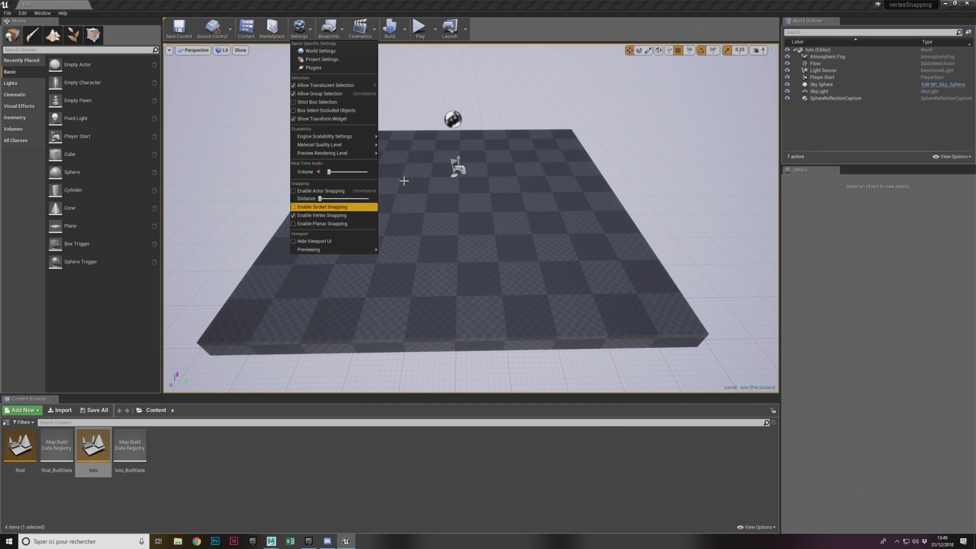
{"action": "left_click", "coordinate": [468, 81]}
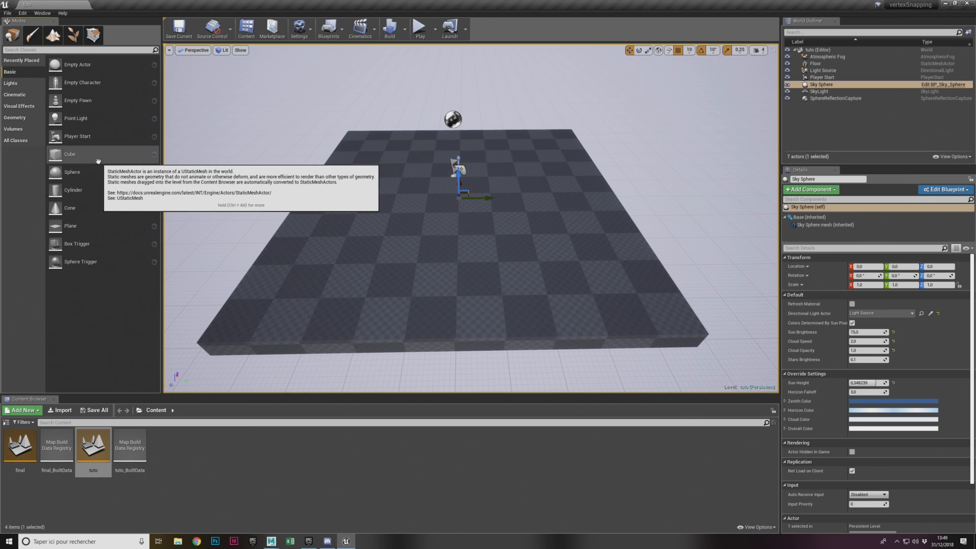
Step: Place a basic cube on the floor and move it along Y to -200
{"action": "left_click_drag", "start_coordinate": [98, 158], "coordinate": [396, 214]}
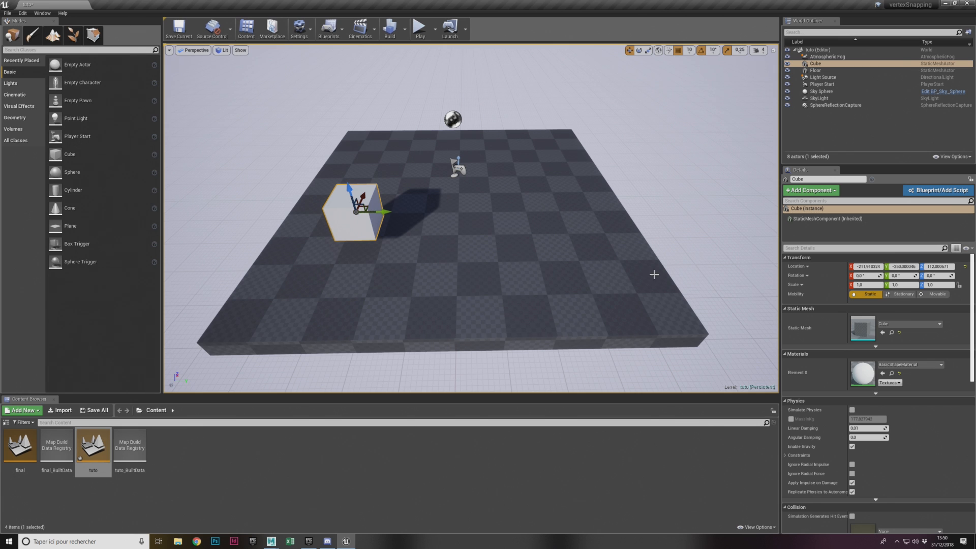
{"action": "scroll", "coordinate": [483, 208], "scroll_direction": "up", "scroll_amount": 2}
{"action": "right_click_drag", "start_coordinate": [456, 231], "coordinate": [470, 232]}
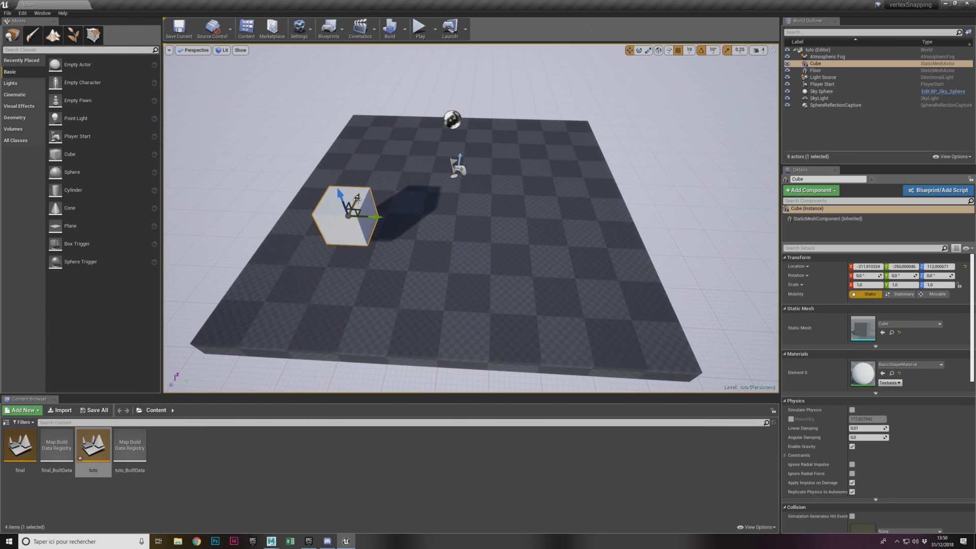
{"action": "left_click_drag", "start_coordinate": [377, 217], "coordinate": [398, 218]}
{"action": "key", "text": "v"}
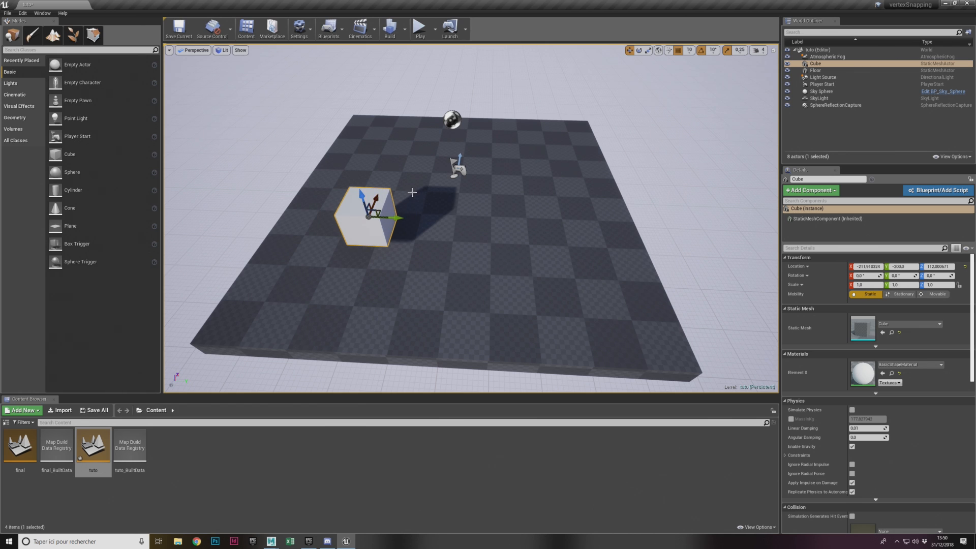
Step: Duplicate the cube along the Y axis, placing the copy beside it at about Y 6
{"action": "middle_click_drag", "start_coordinate": [442, 196], "coordinate": [495, 179]}
{"action": "scroll", "coordinate": [365, 171], "scroll_direction": "up", "scroll_amount": 5}
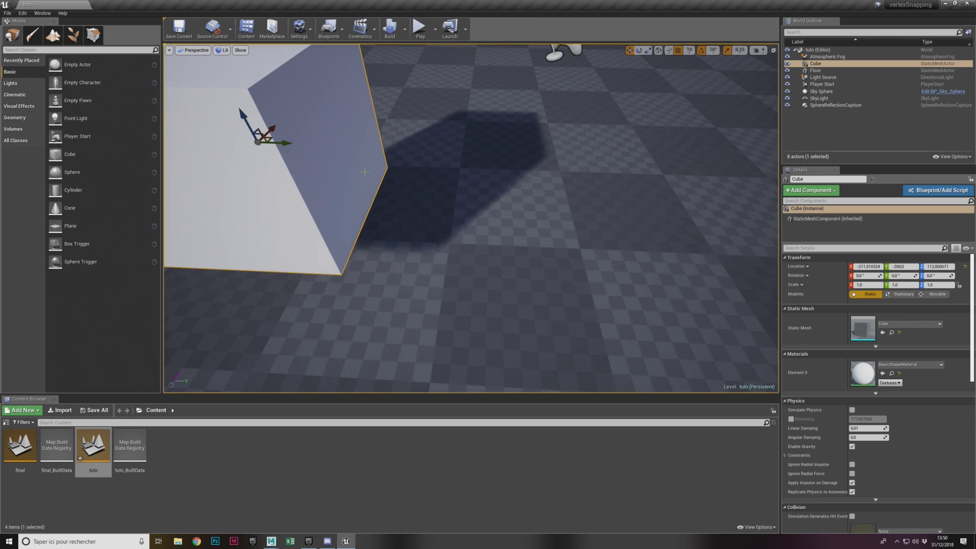
{"action": "scroll", "coordinate": [320, 150], "scroll_direction": "down", "scroll_amount": 5}
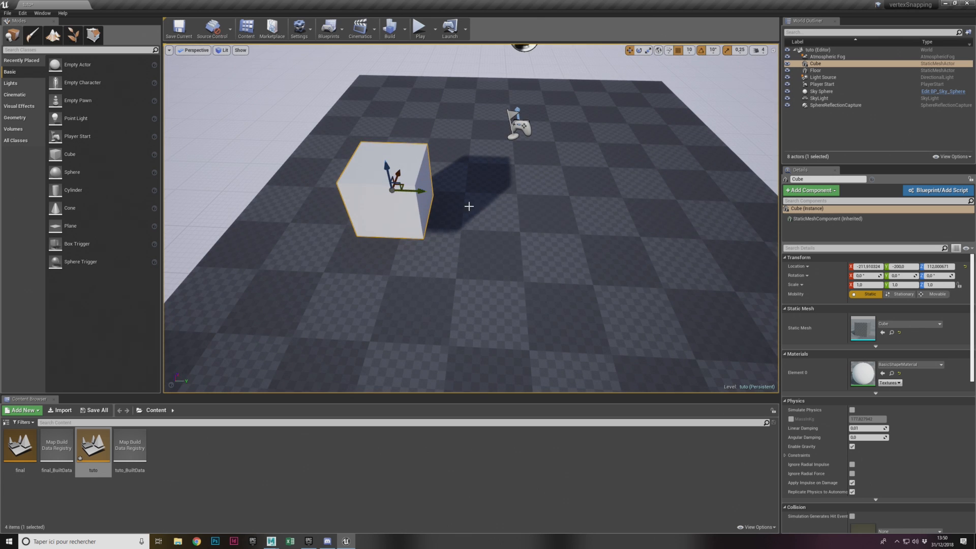
{"action": "left_click_drag", "start_coordinate": [468, 208], "coordinate": [469, 211], "text": "alt"}
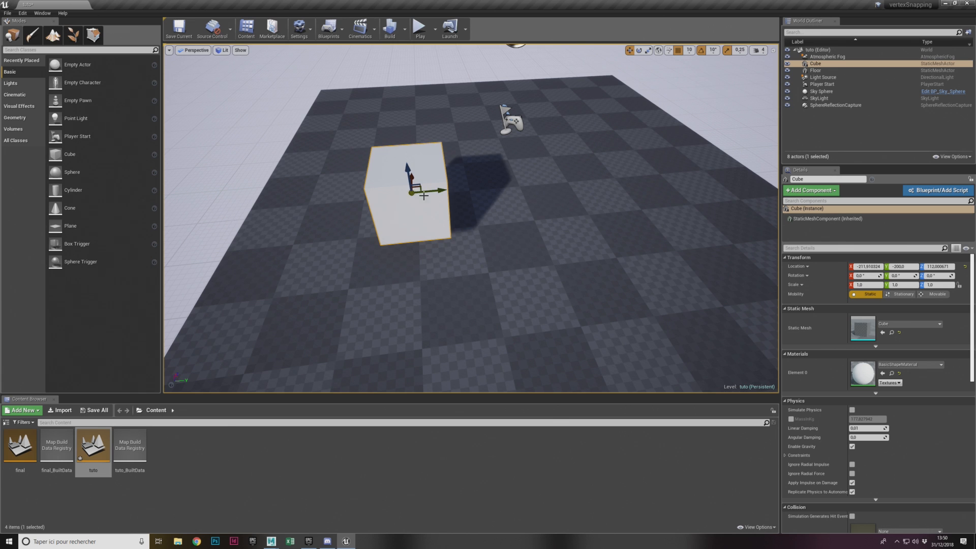
{"action": "scroll", "coordinate": [407, 193], "scroll_direction": "up", "scroll_amount": 2}
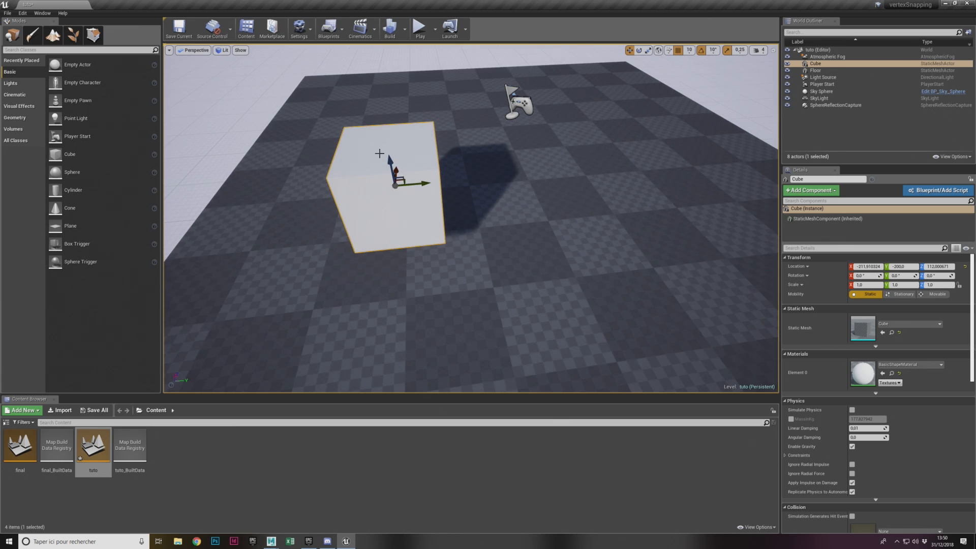
{"action": "left_click", "coordinate": [557, 300]}
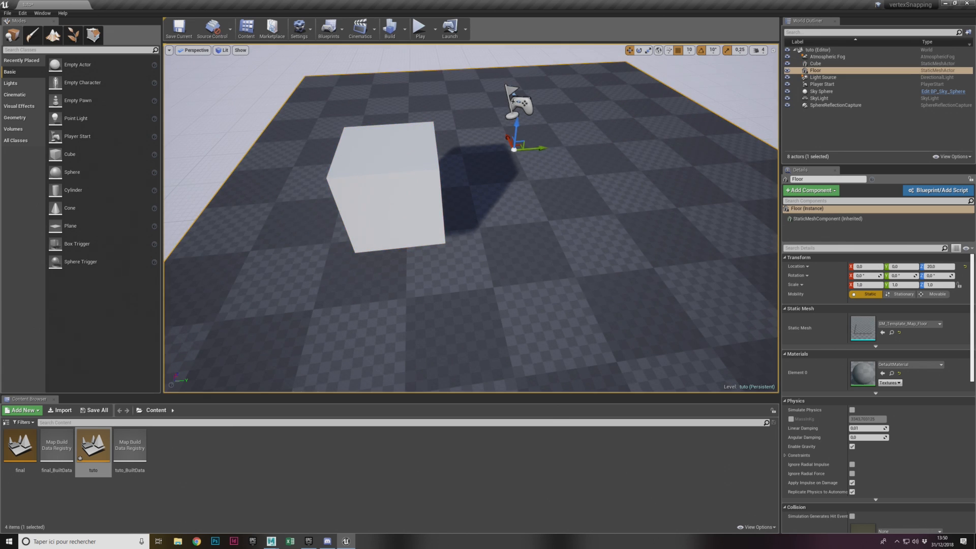
{"action": "left_click", "coordinate": [394, 183]}
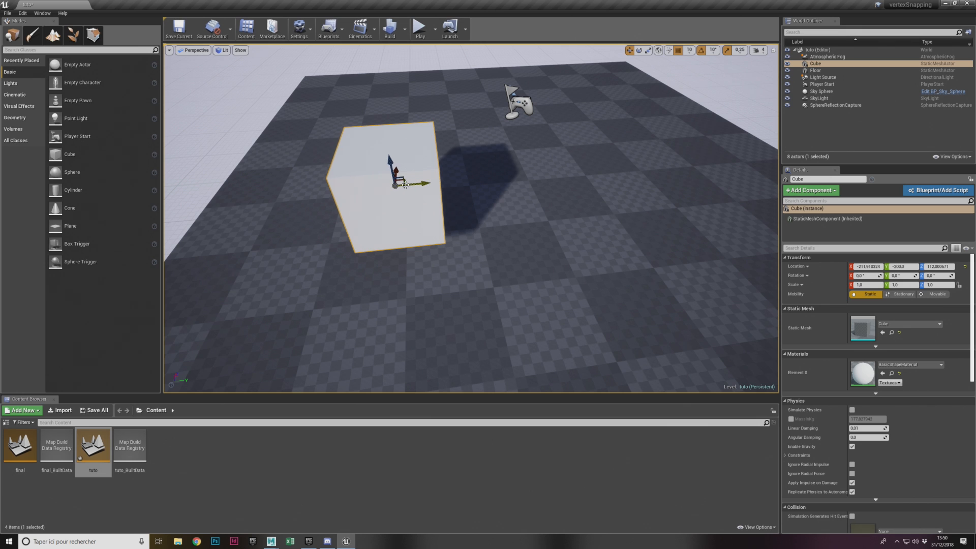
{"action": "left_click_drag", "start_coordinate": [396, 185], "coordinate": [623, 209], "text": "alt"}
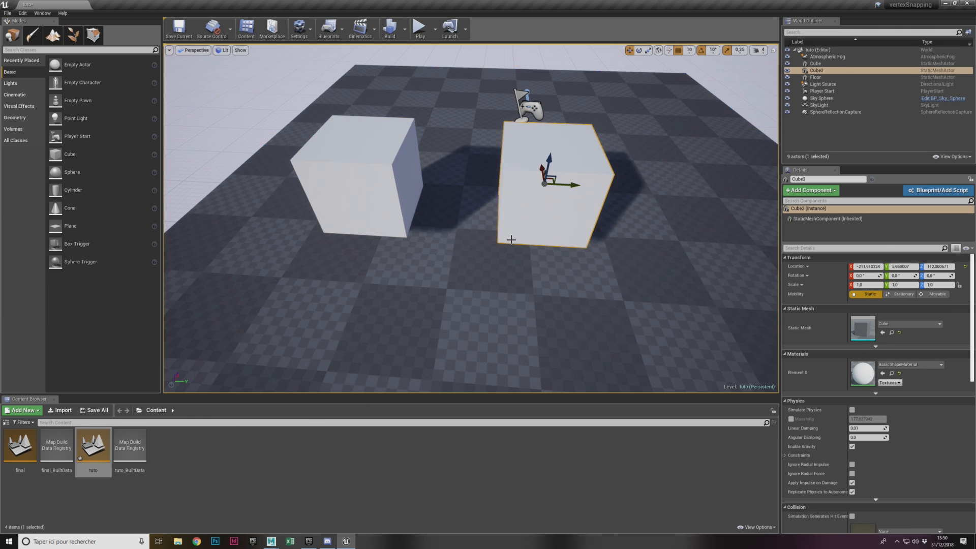
Step: Examine the two cubes up close and from several angles, selecting each and ending on the original cube
{"action": "scroll", "coordinate": [435, 207], "scroll_direction": "down", "scroll_amount": 3}
{"action": "scroll", "coordinate": [318, 161], "scroll_direction": "up", "scroll_amount": 8}
{"action": "left_click", "coordinate": [318, 161]}
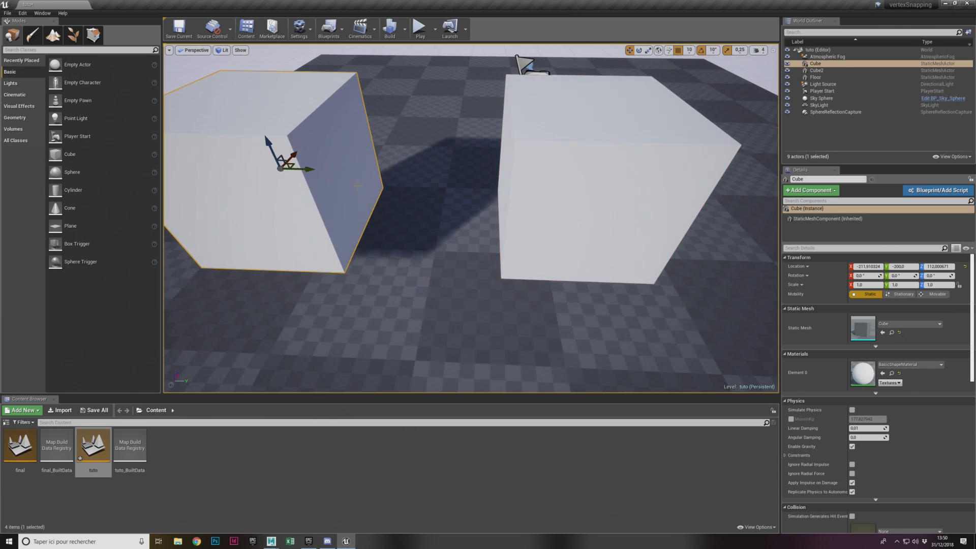
{"action": "left_click", "coordinate": [534, 173]}
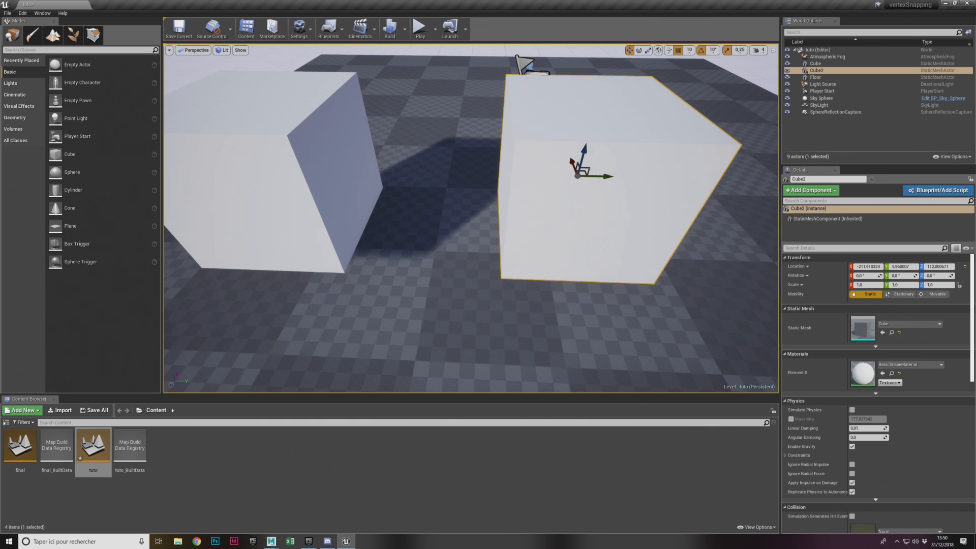
{"action": "left_click", "coordinate": [330, 141]}
{"action": "left_click_drag", "start_coordinate": [331, 141], "coordinate": [464, 90]}
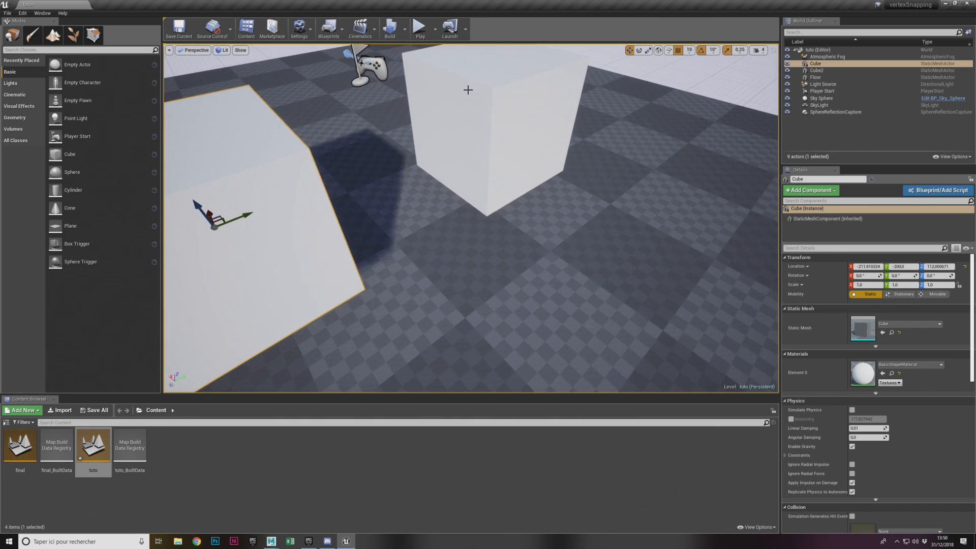
{"action": "key", "text": "f"}
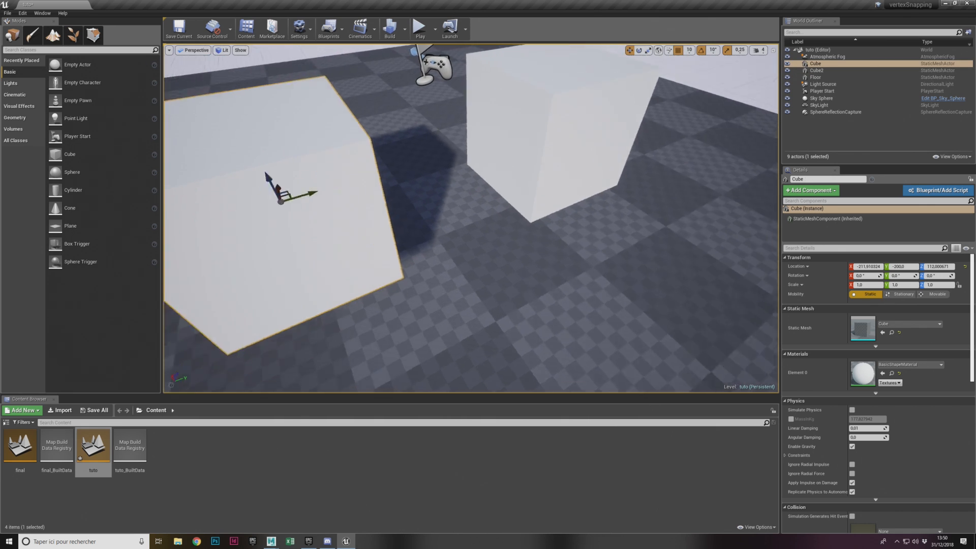
{"action": "left_click_drag", "start_coordinate": [445, 211], "coordinate": [384, 165], "text": "alt"}
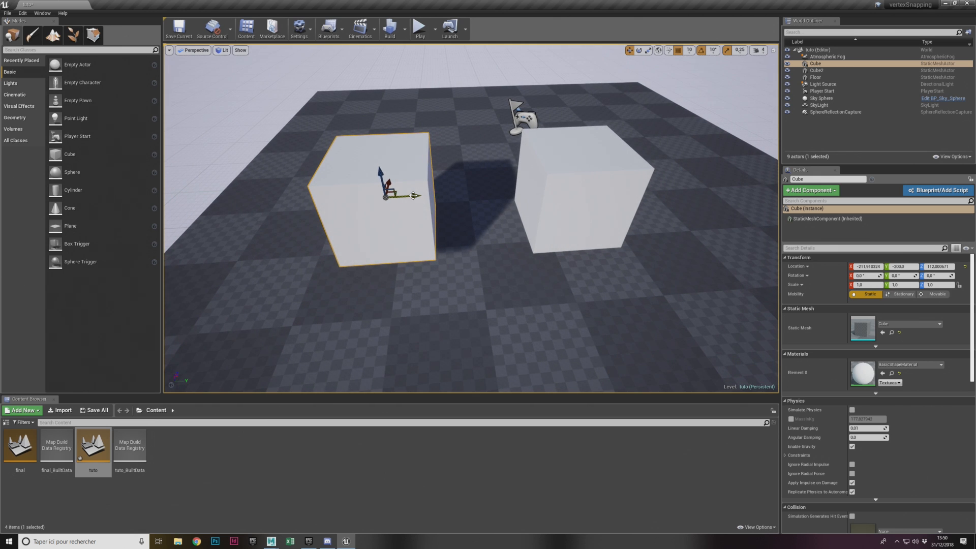
Step: Isolate the original cube with Show Only Selected and restore the whole scene with Show All Actors
{"action": "right_click_drag", "start_coordinate": [411, 171], "coordinate": [411, 170]}
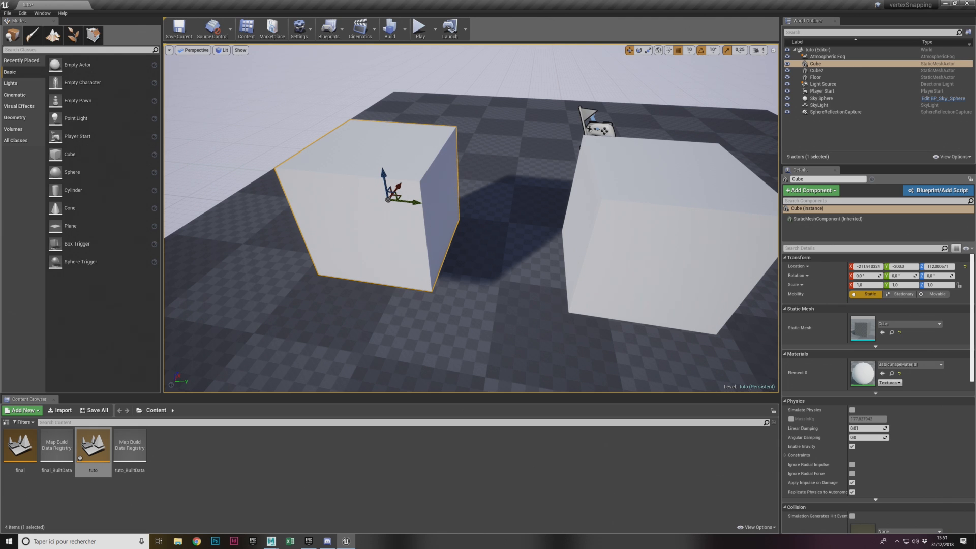
{"action": "right_click", "coordinate": [336, 207]}
{"action": "mouse_move", "coordinate": [376, 357]}
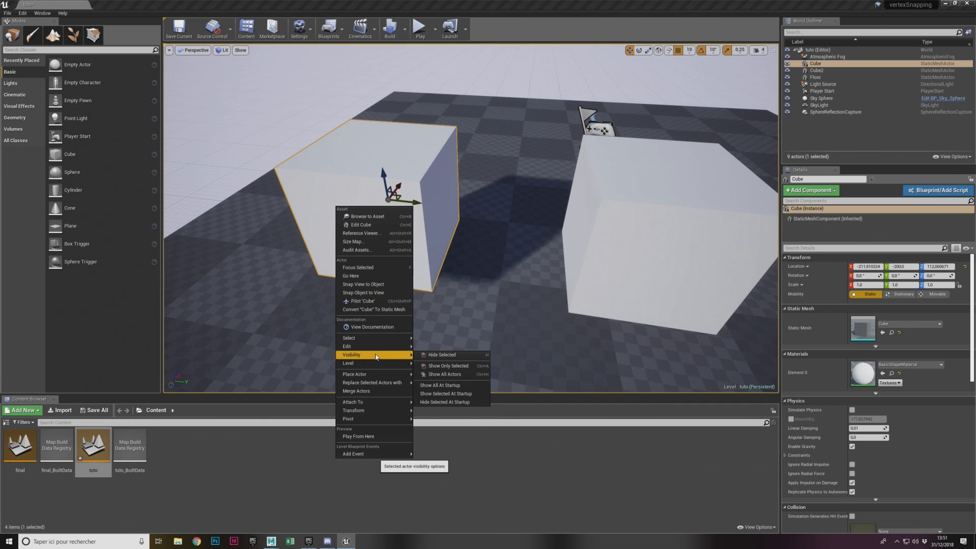
{"action": "left_click", "coordinate": [442, 368]}
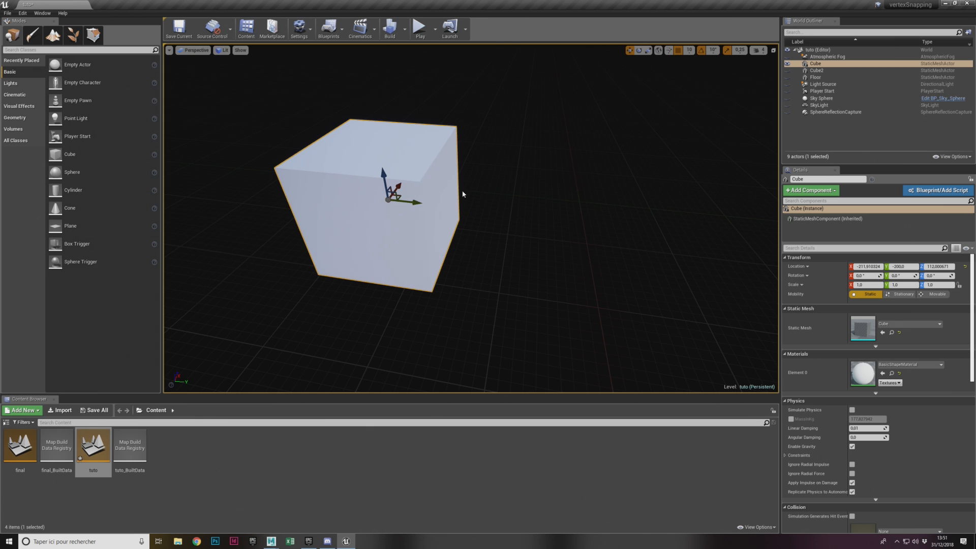
{"action": "key", "text": "ctrl+h"}
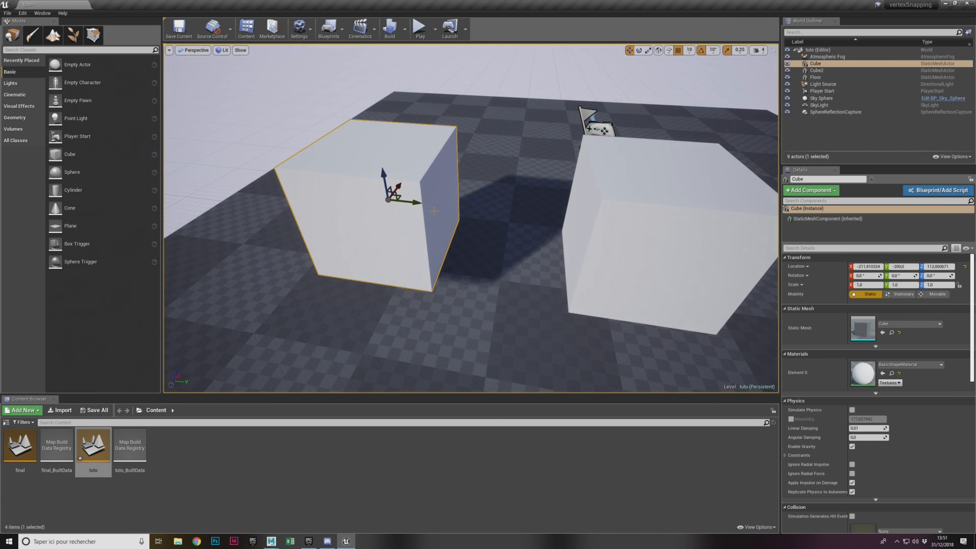
Step: Select both cubes together, starting from the original cube
{"action": "scroll", "coordinate": [434, 210], "scroll_direction": "down", "scroll_amount": 4}
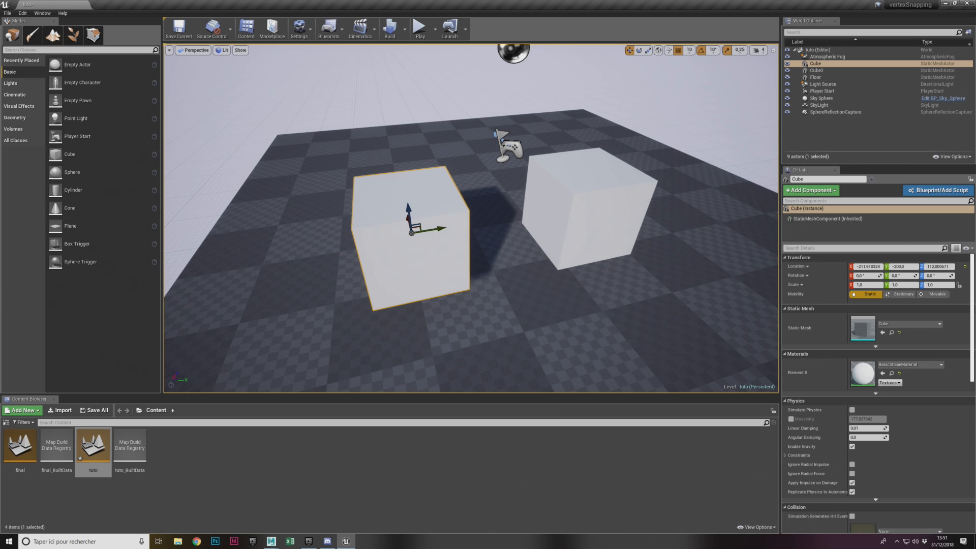
{"action": "left_click", "coordinate": [596, 175], "text": "ctrl"}
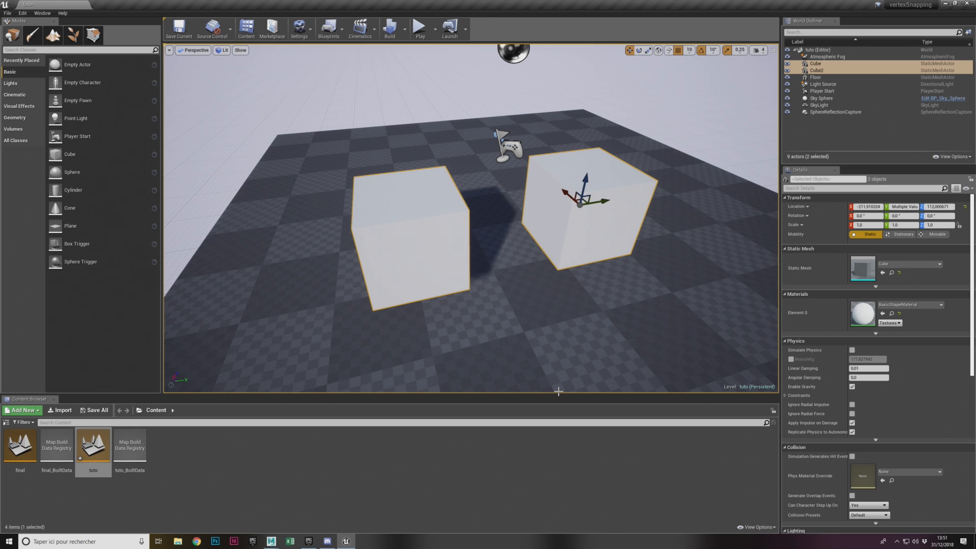
{"action": "left_click", "coordinate": [412, 219]}
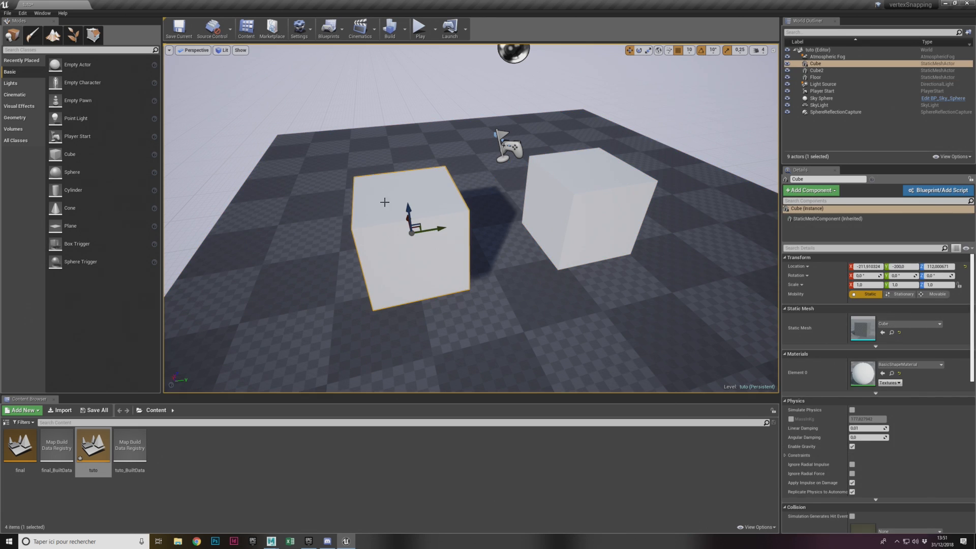
{"action": "left_click", "coordinate": [625, 174], "text": "ctrl"}
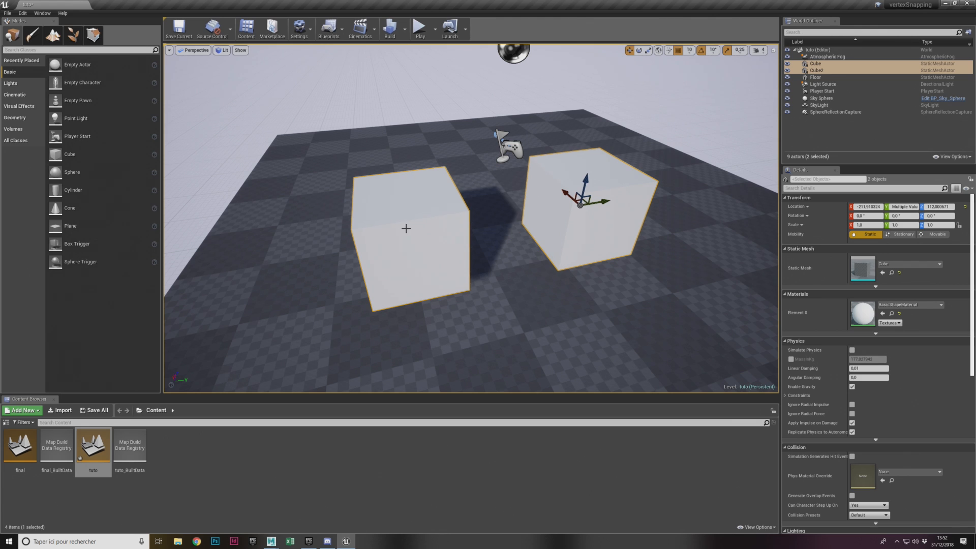
Step: Open the Keyboard Shortcuts section of Editor Preferences and search the settings for "show"
{"action": "left_click", "coordinate": [23, 13]}
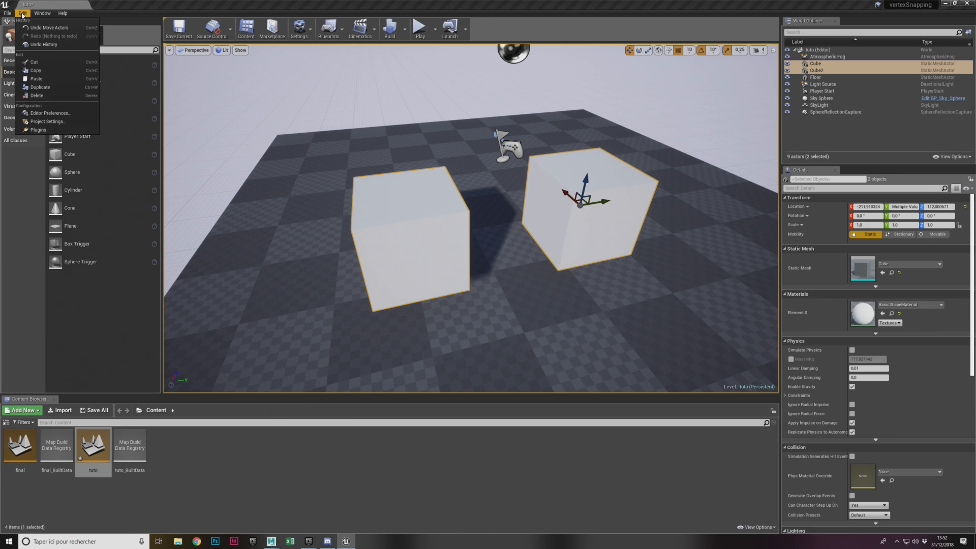
{"action": "left_click", "coordinate": [53, 114]}
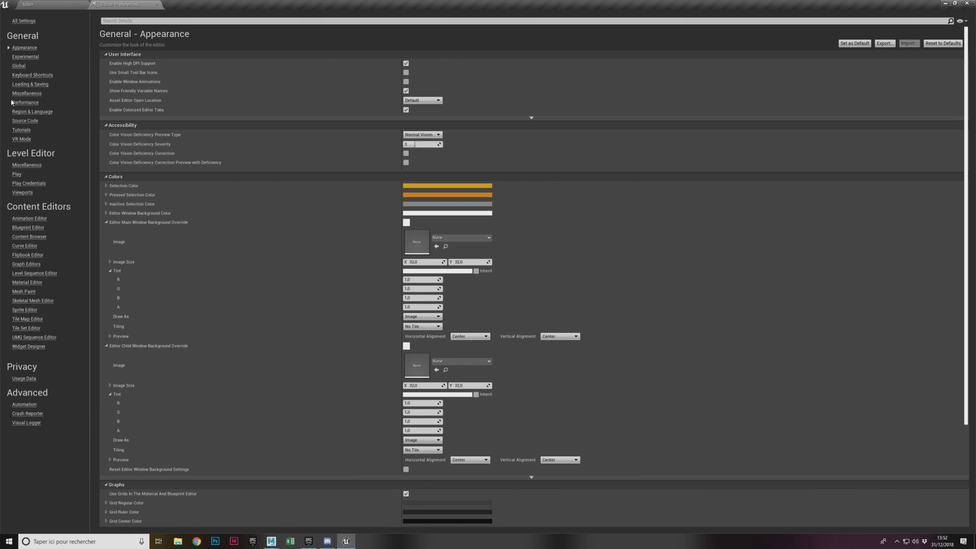
{"action": "left_click", "coordinate": [32, 76]}
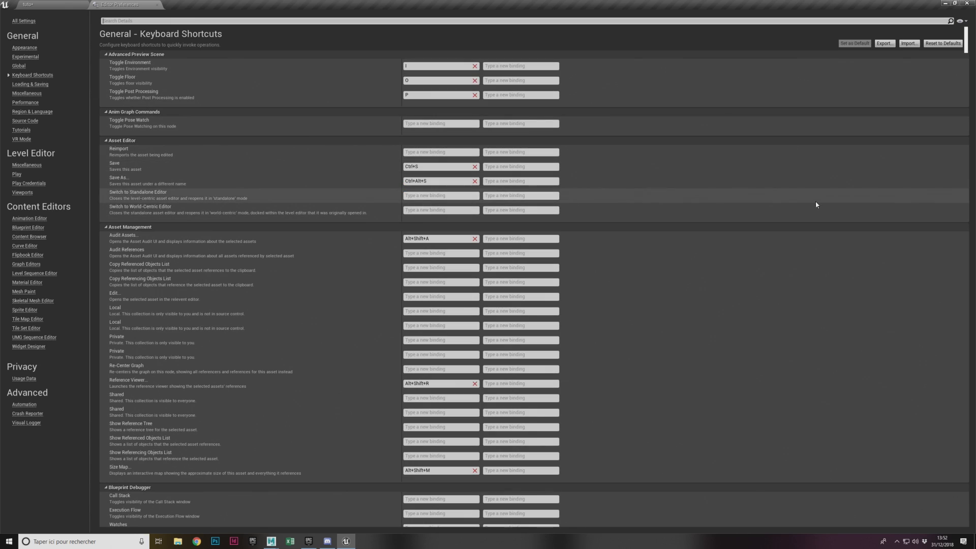
{"action": "mouse_move", "coordinate": [967, 47]}
{"action": "left_mouse_down"}
{"action": "mouse_move", "coordinate": [968, 437]}
{"action": "mouse_move", "coordinate": [964, 40]}
{"action": "left_mouse_up"}
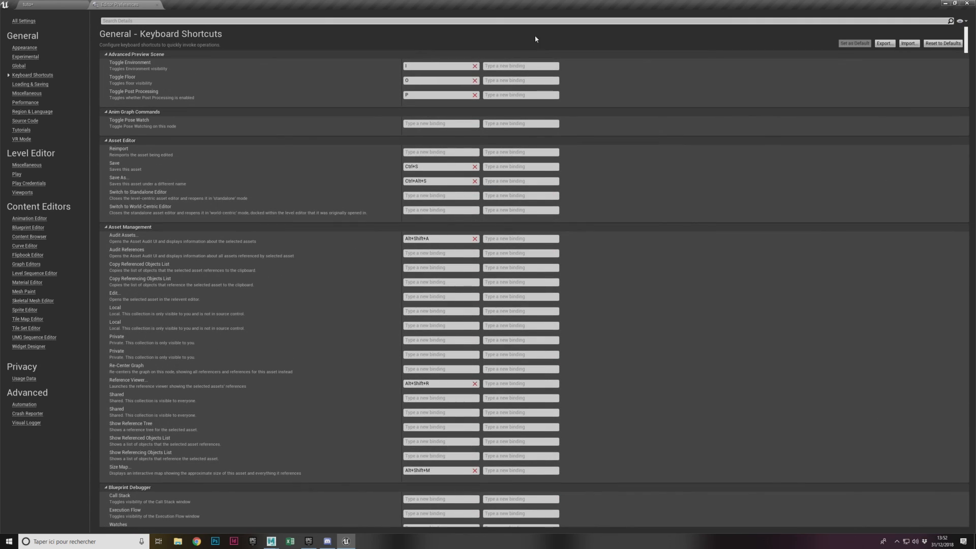
{"action": "left_click", "coordinate": [147, 20]}
{"action": "type", "text": "show"}
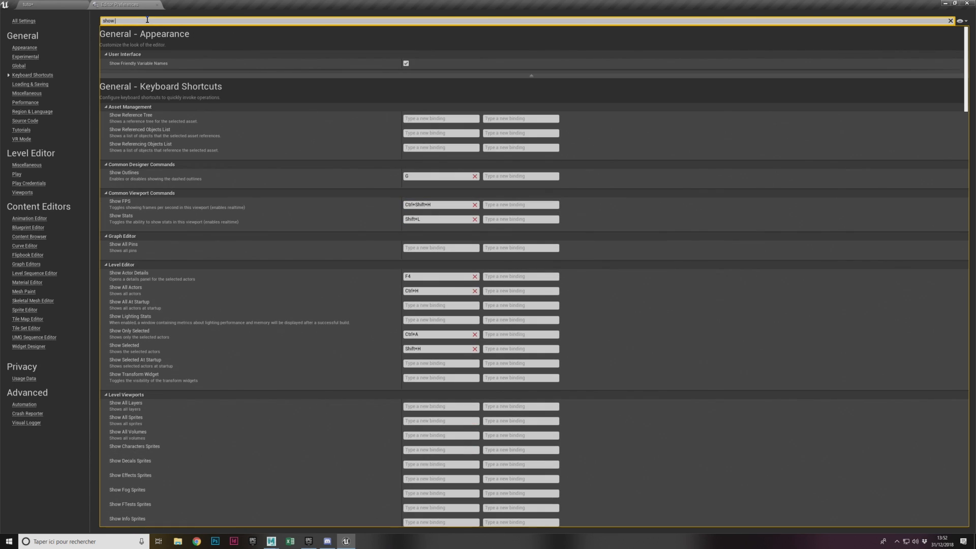
Step: Narrow the settings search to "show only" and rebind the Show Only Selected shortcut to Ctrl+A
{"action": "type", "text": " only"}
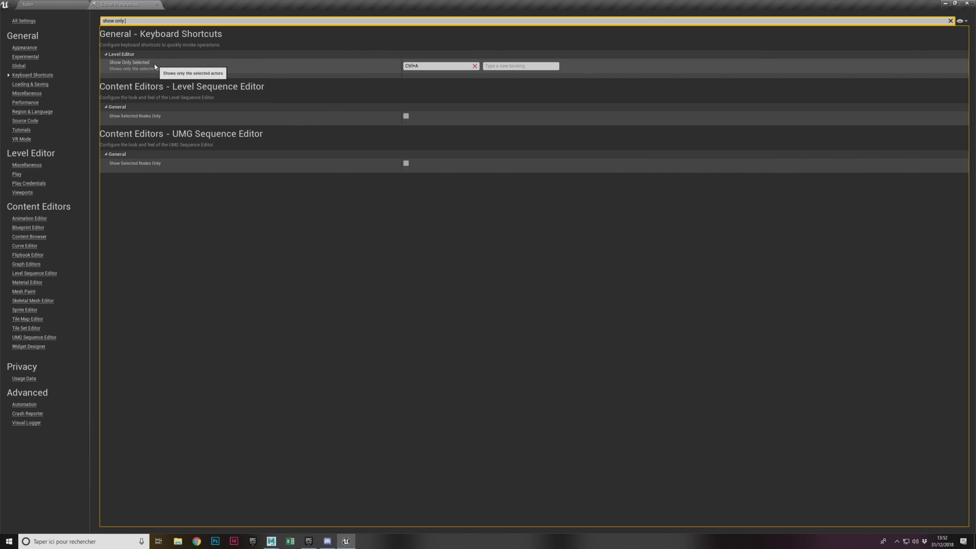
{"action": "left_click", "coordinate": [475, 66]}
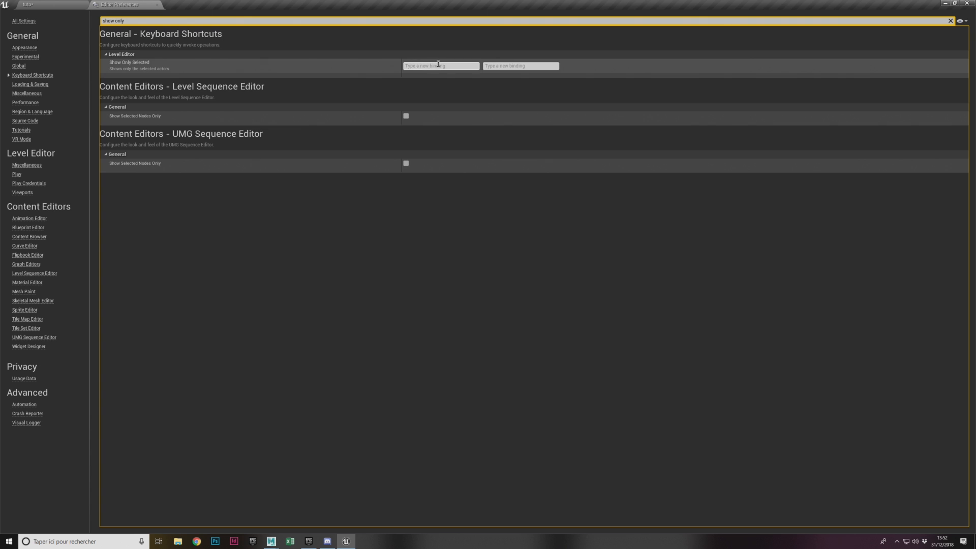
{"action": "left_click", "coordinate": [411, 66]}
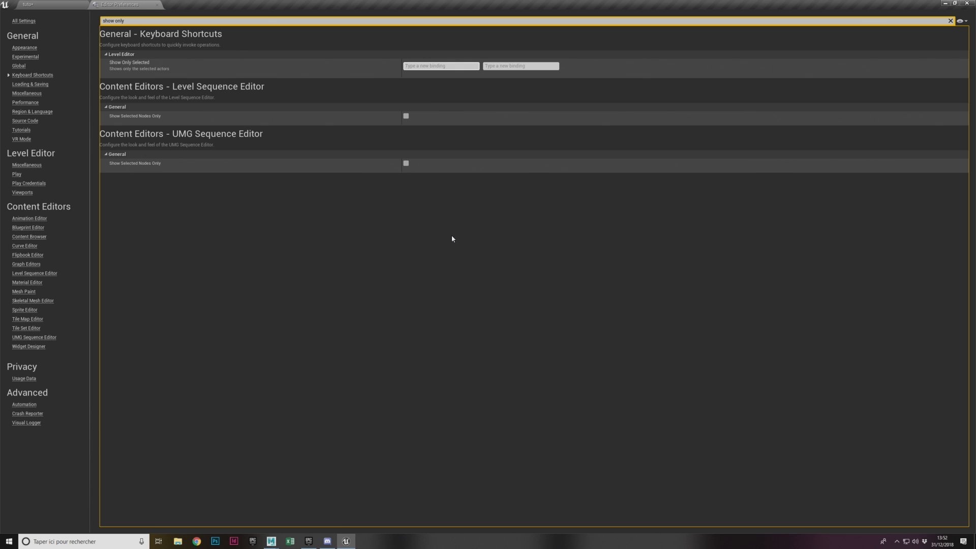
{"action": "key", "text": "ctrl"}
{"action": "key", "text": "ctrl+a"}
{"action": "left_click", "coordinate": [158, 6]}
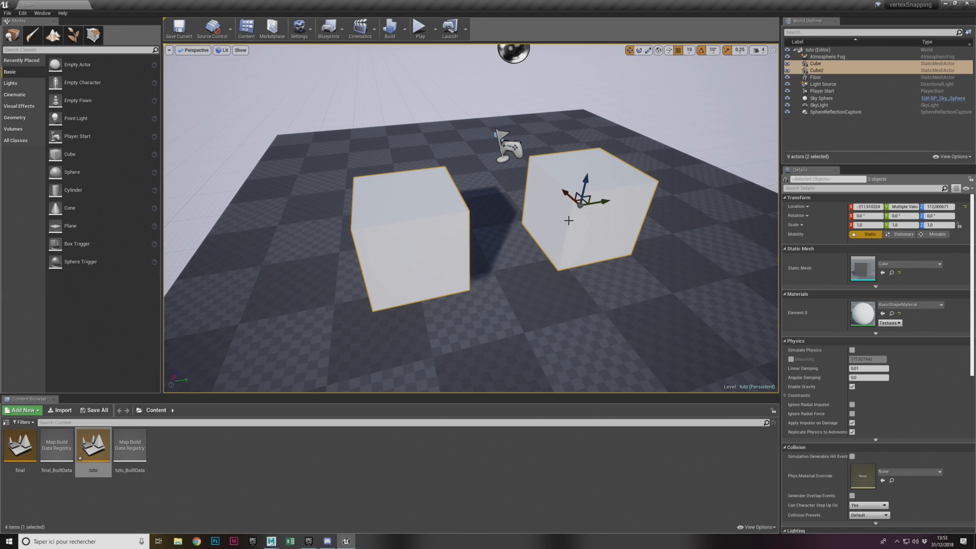
Step: Isolate the original cube with Show Only Selected, view it from other angles, and restore the scene with Show All Actors
{"action": "left_click", "coordinate": [566, 127]}
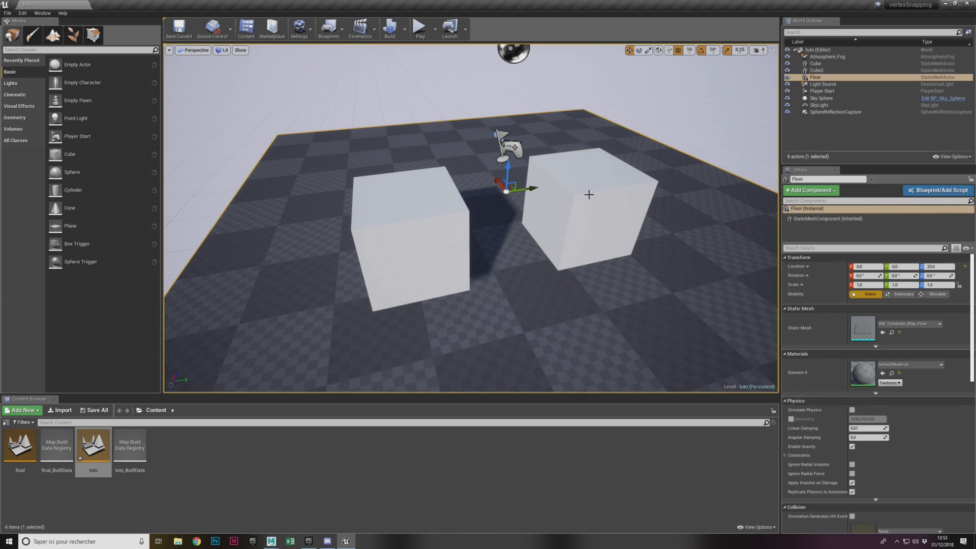
{"action": "left_click", "coordinate": [407, 209]}
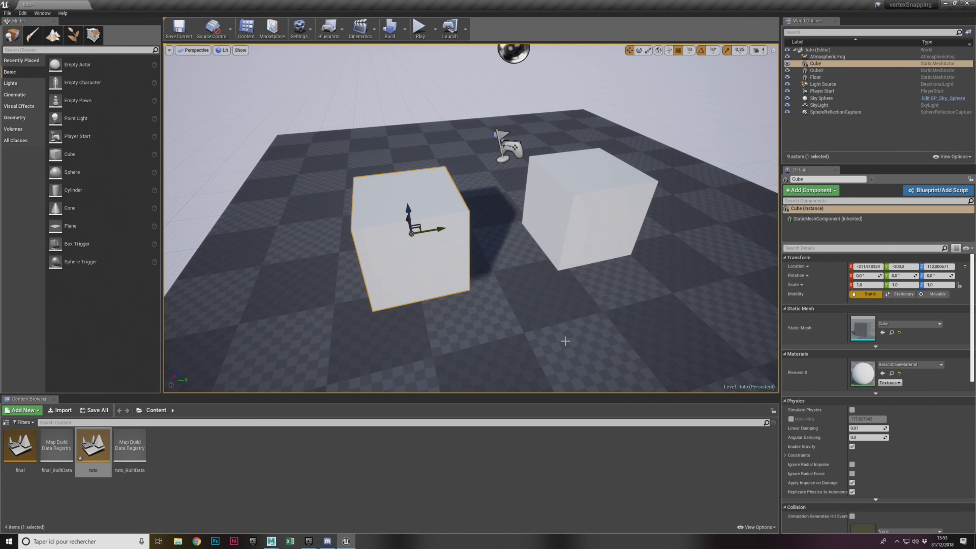
{"action": "key", "text": "shift+h"}
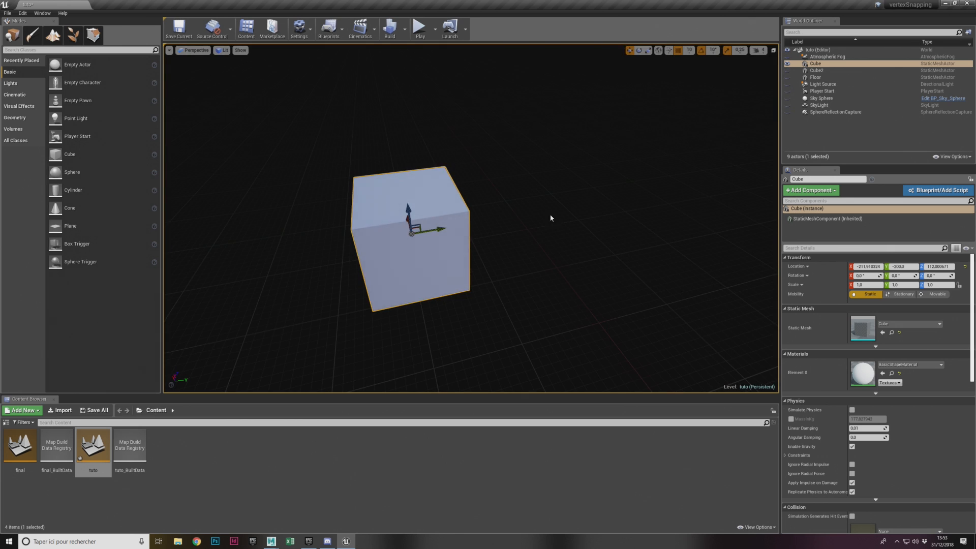
{"action": "left_click_drag", "start_coordinate": [499, 215], "coordinate": [279, 204], "text": "alt"}
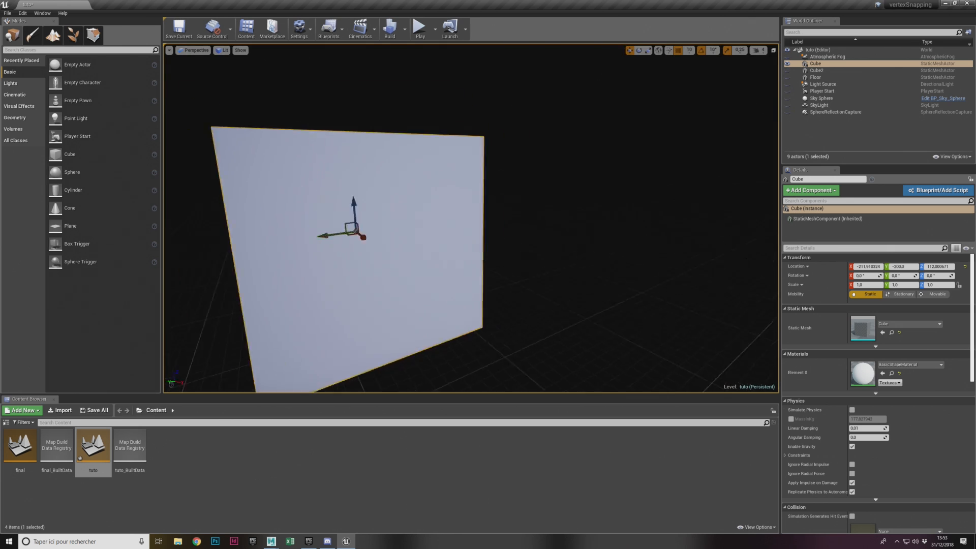
{"action": "right_click_drag", "start_coordinate": [279, 204], "coordinate": [436, 296]}
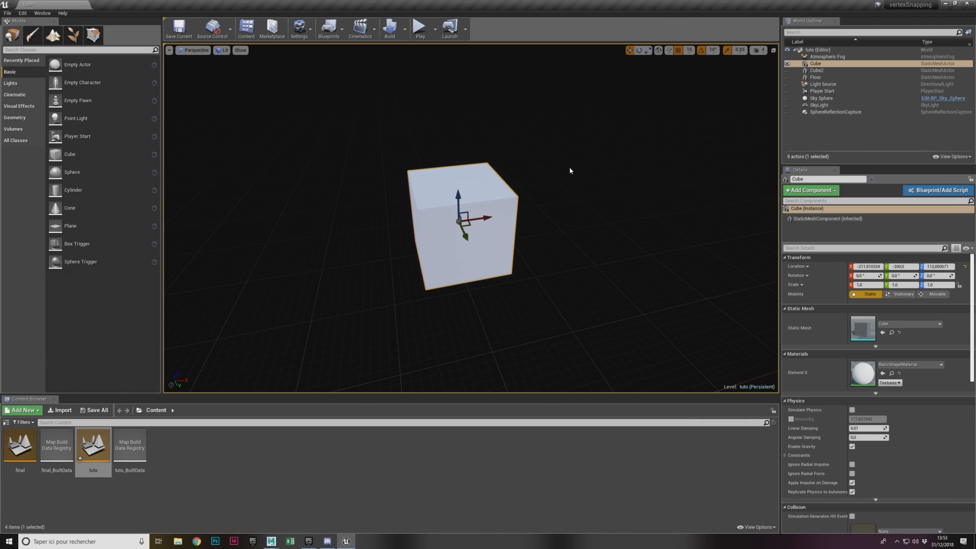
{"action": "key", "text": "ctrl+h"}
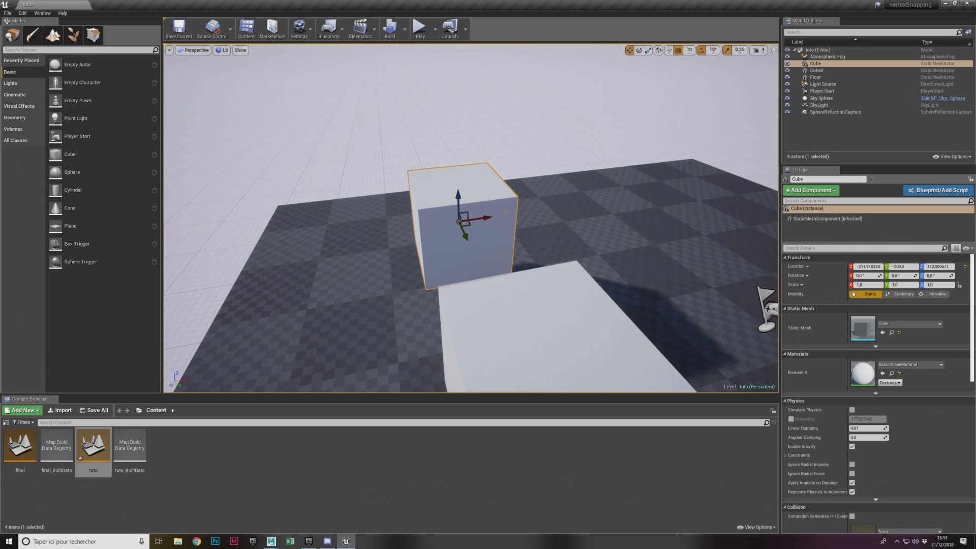
Step: Repeat isolating the original cube and restoring all actors twice, viewing the full scene from another angle in between
{"action": "key", "text": "shift+h"}
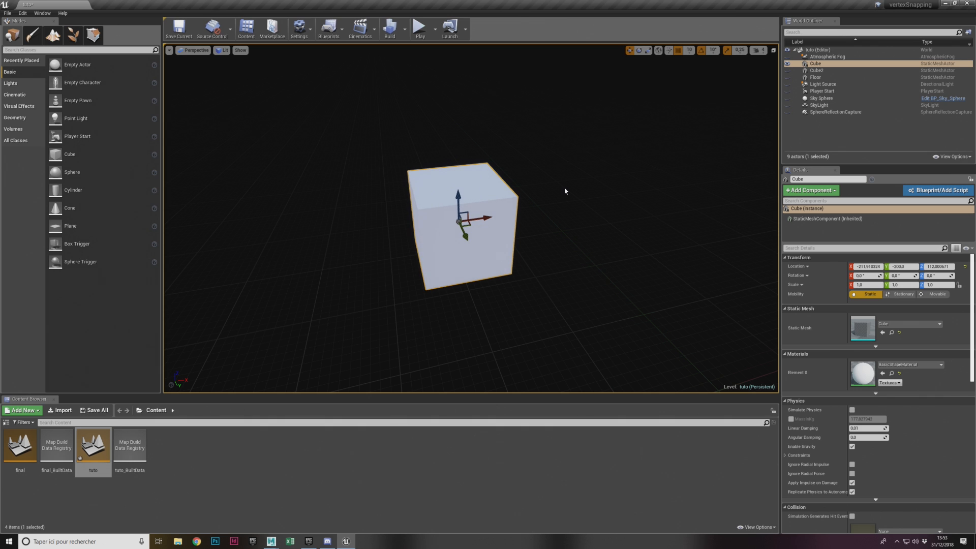
{"action": "key", "text": "ctrl+h"}
{"action": "left_click_drag", "start_coordinate": [544, 173], "coordinate": [650, 189], "text": "alt"}
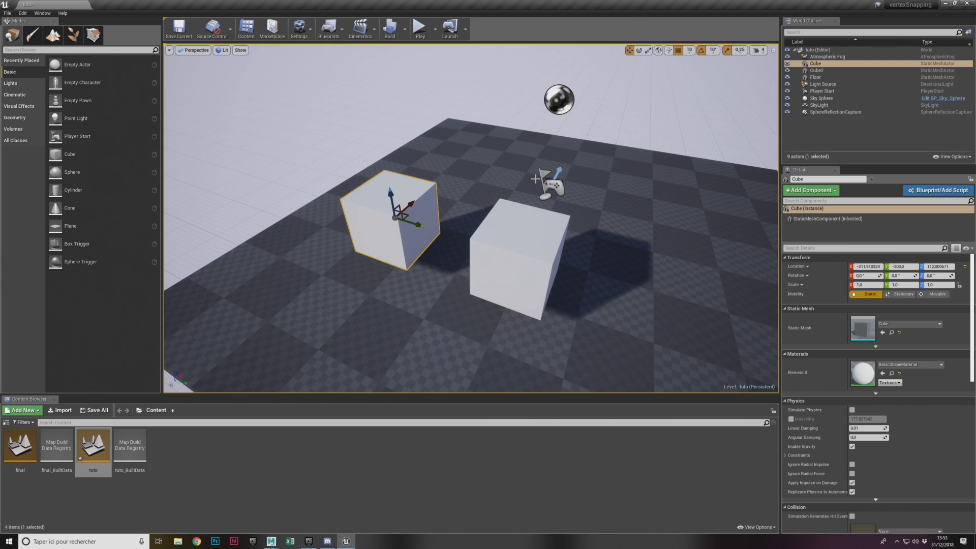
{"action": "key", "text": "shift+h"}
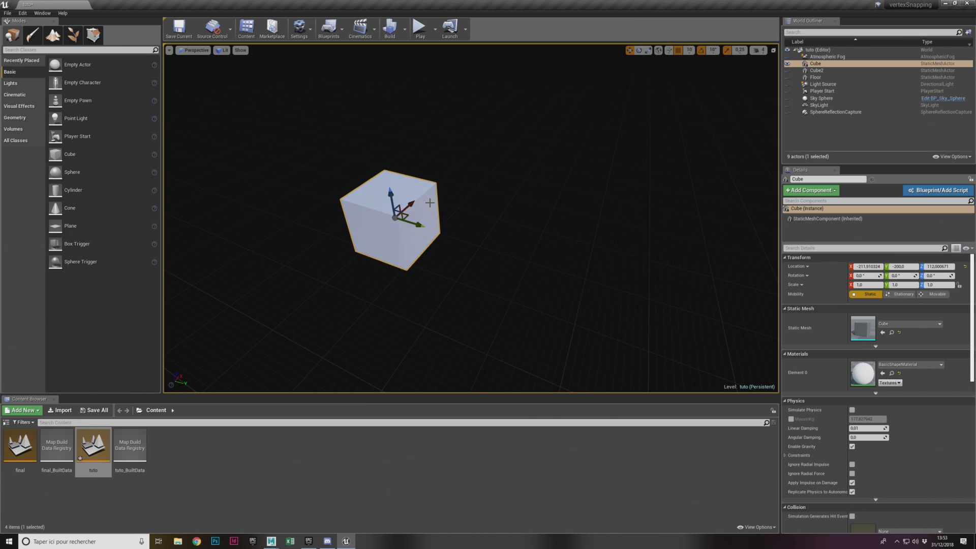
{"action": "key", "text": "ctrl+h"}
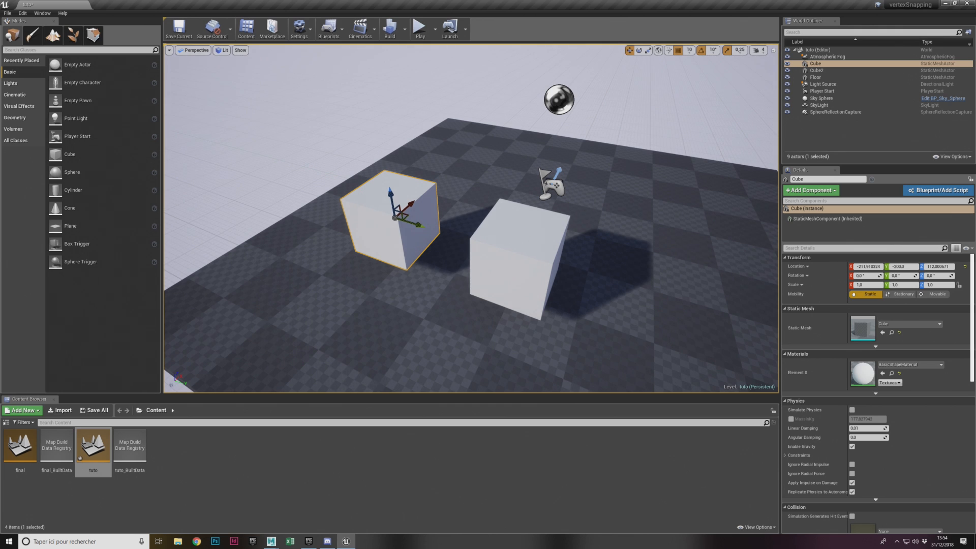
Step: Select both cubes and isolate them with Show Only Selected
{"action": "left_click", "coordinate": [531, 239]}
{"action": "scroll", "coordinate": [559, 237], "scroll_direction": "up", "scroll_amount": 5}
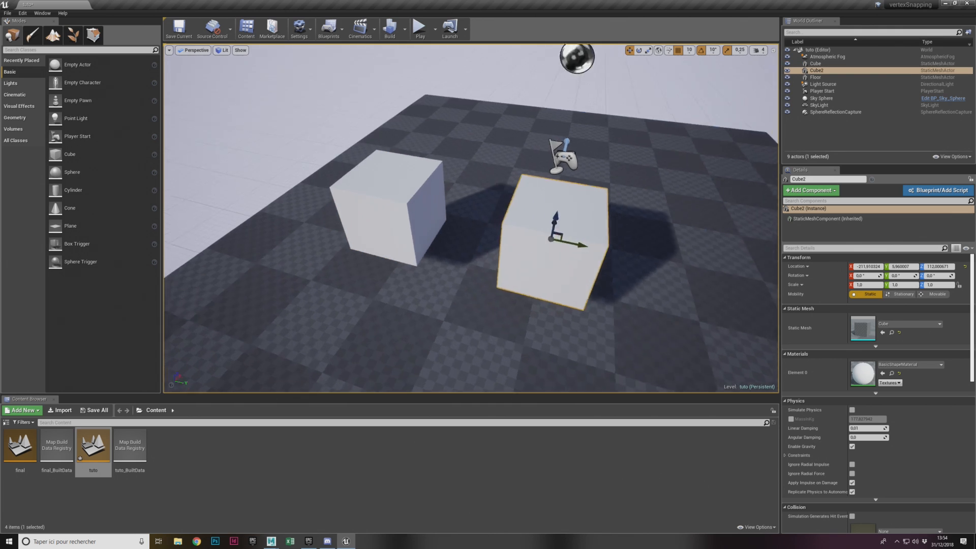
{"action": "left_click", "coordinate": [463, 191]}
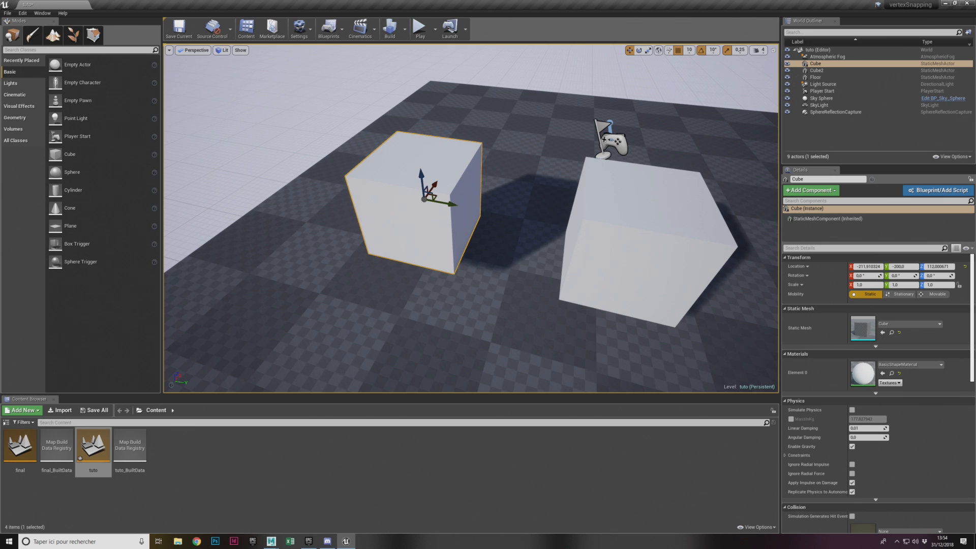
{"action": "left_click_drag", "start_coordinate": [584, 213], "coordinate": [554, 201], "text": "alt"}
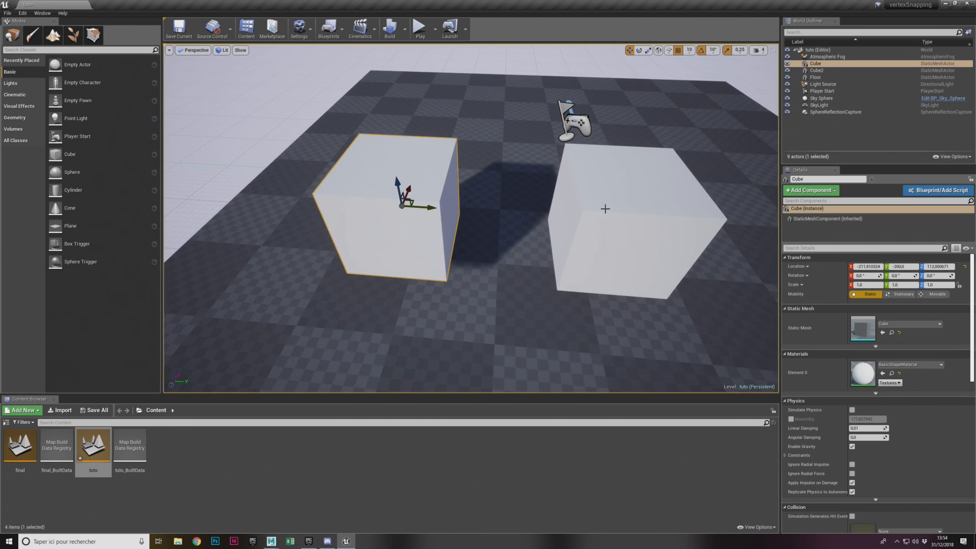
{"action": "left_click", "coordinate": [607, 193], "text": "ctrl"}
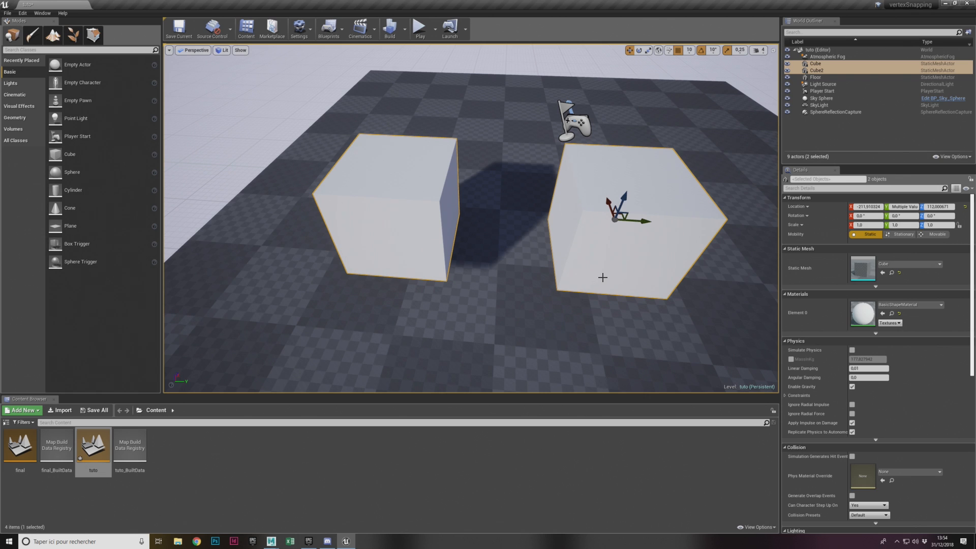
{"action": "key", "text": "shift+h"}
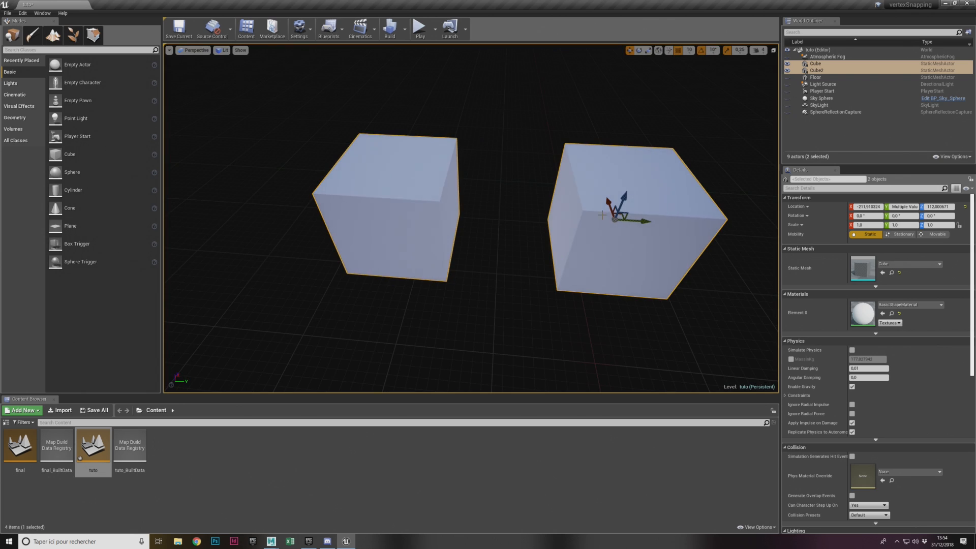
Step: Vertex-snap the original cube's lower corner facing the second cube onto that cube's matching lower corner so their faces meet
{"action": "left_click", "coordinate": [445, 279]}
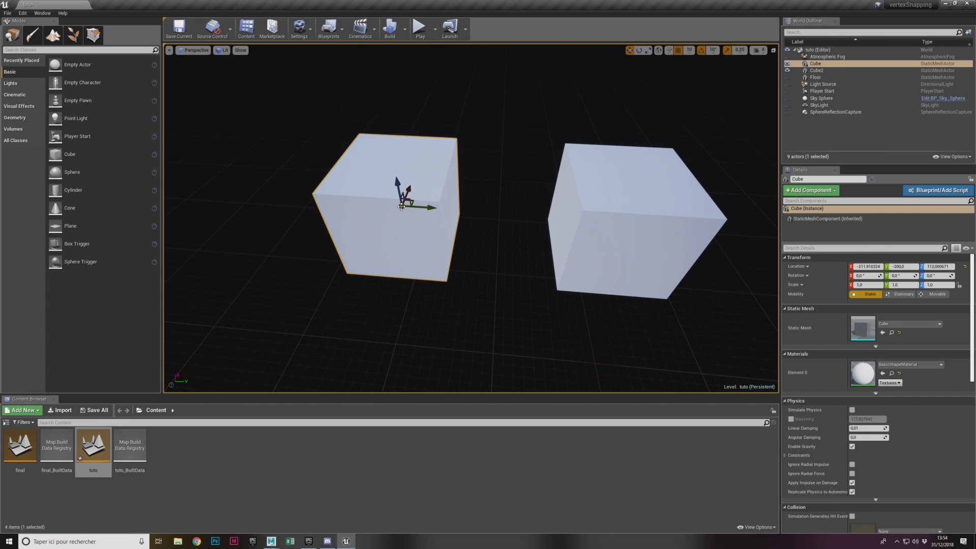
{"action": "middle_click_drag", "start_coordinate": [402, 206], "coordinate": [452, 277]}
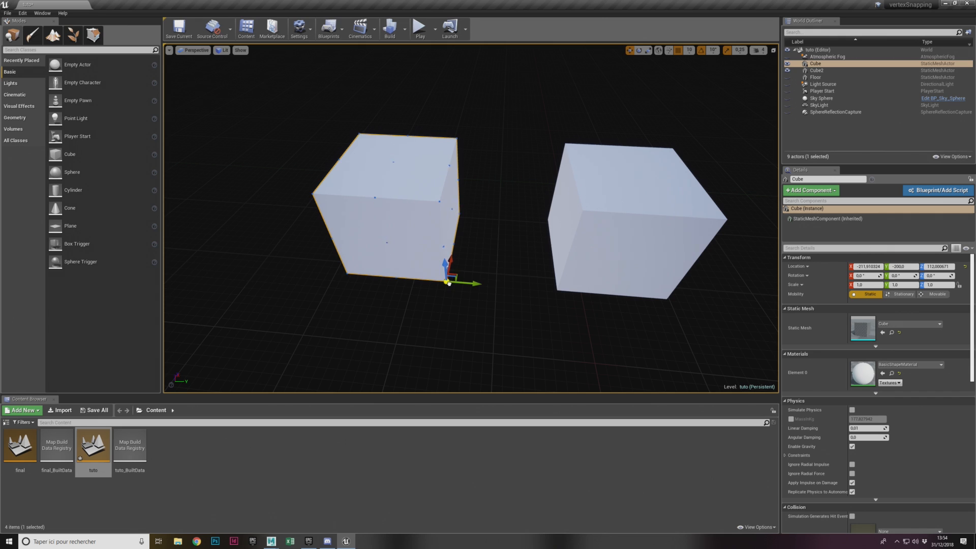
{"action": "left_click_drag", "start_coordinate": [441, 197], "coordinate": [315, 188], "text": "alt"}
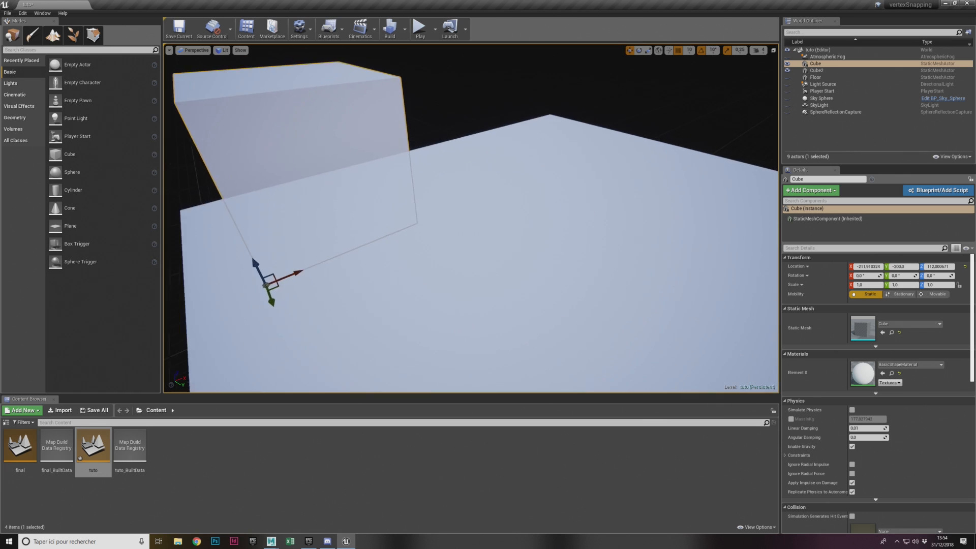
{"action": "right_click_drag", "start_coordinate": [346, 155], "coordinate": [358, 152]}
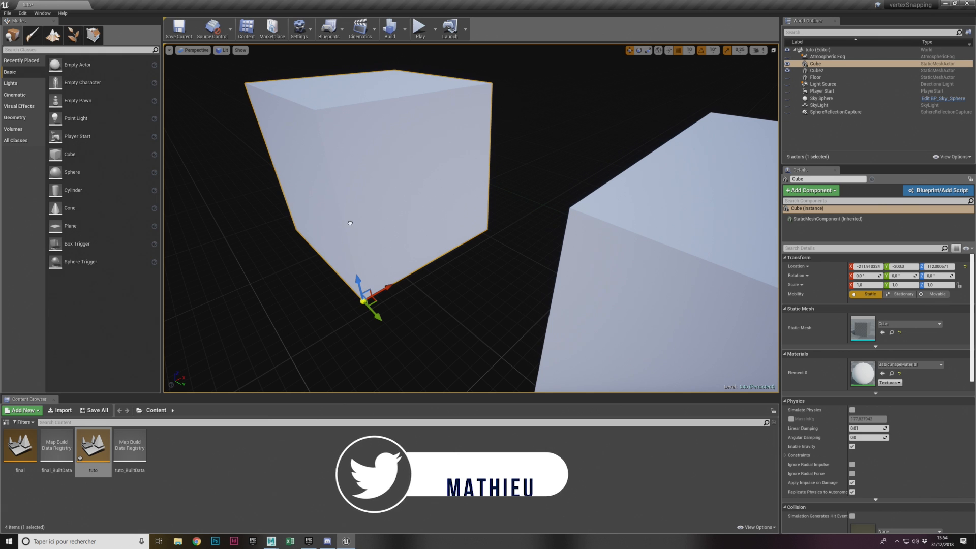
{"action": "right_click_drag", "start_coordinate": [349, 232], "coordinate": [548, 230]}
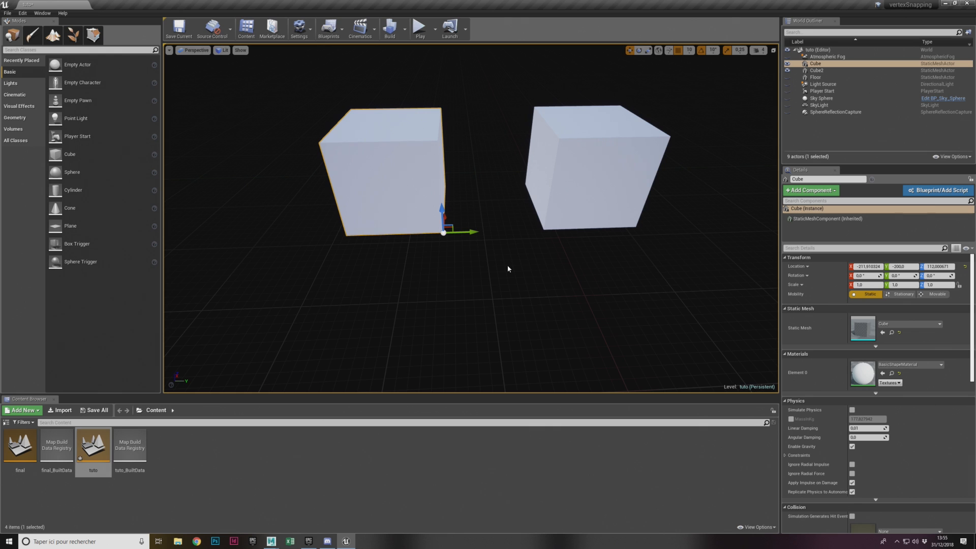
{"action": "right_click_drag", "start_coordinate": [509, 269], "coordinate": [425, 279]}
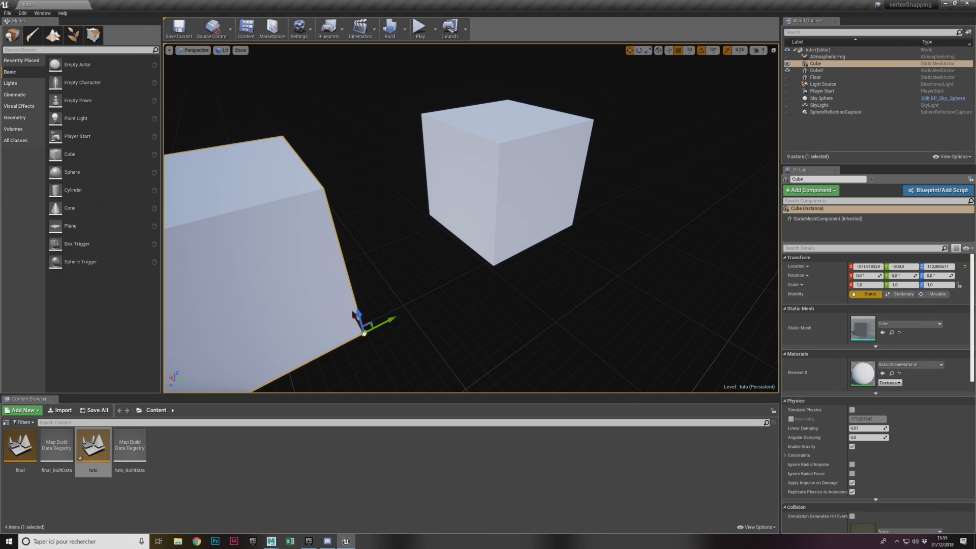
{"action": "left_click_drag", "start_coordinate": [363, 333], "coordinate": [484, 284]}
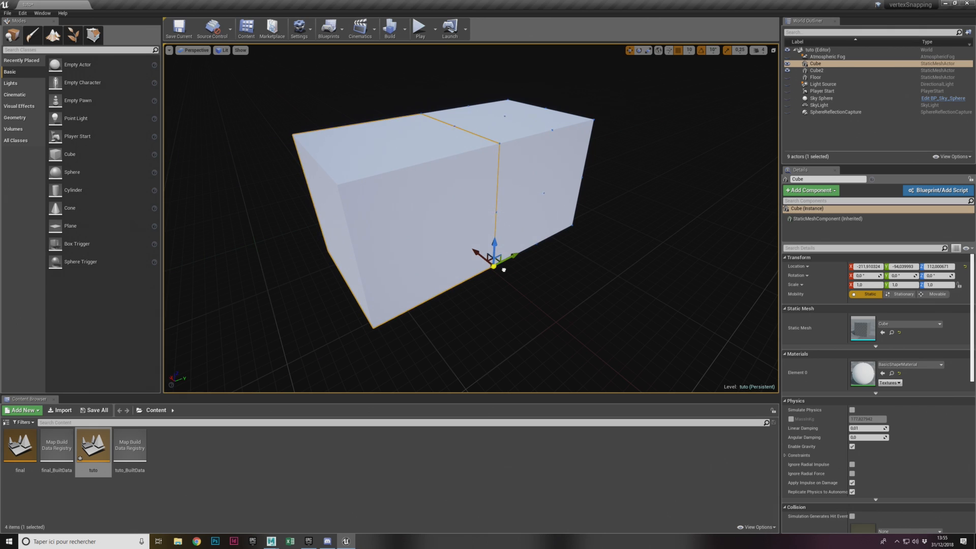
Step: Reselect the snapped cube to inspect the join from another angle and restore the whole scene with Show All Actors
{"action": "left_click", "coordinate": [638, 280]}
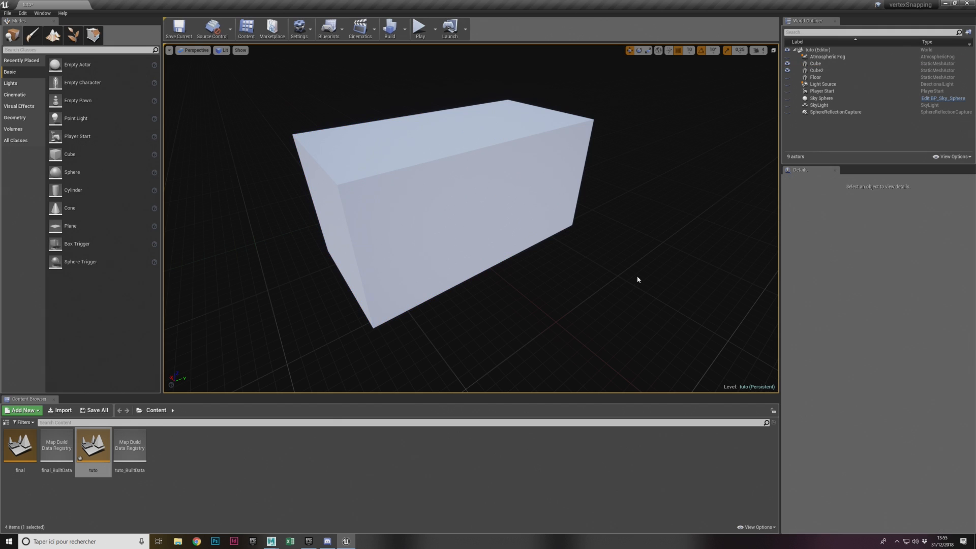
{"action": "left_click", "coordinate": [424, 217]}
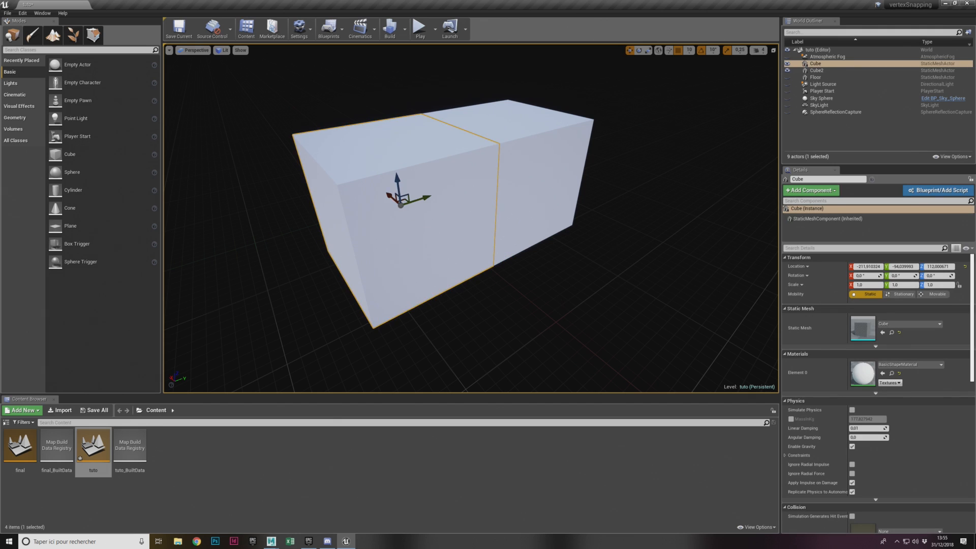
{"action": "left_click_drag", "start_coordinate": [460, 247], "coordinate": [389, 213], "text": "alt"}
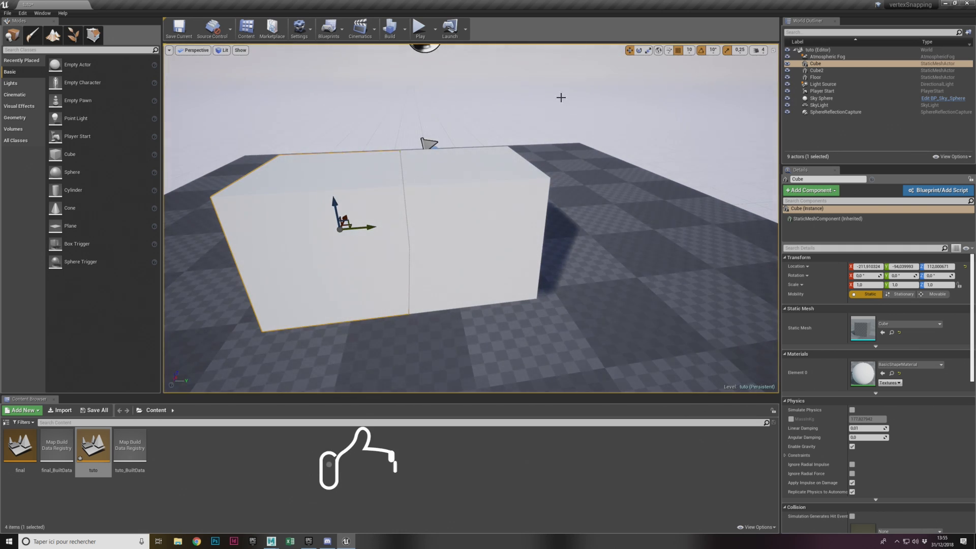
Step: Move the Sky Sphere along the Y axis to about -250 and select the floor
{"action": "left_click", "coordinate": [561, 96]}
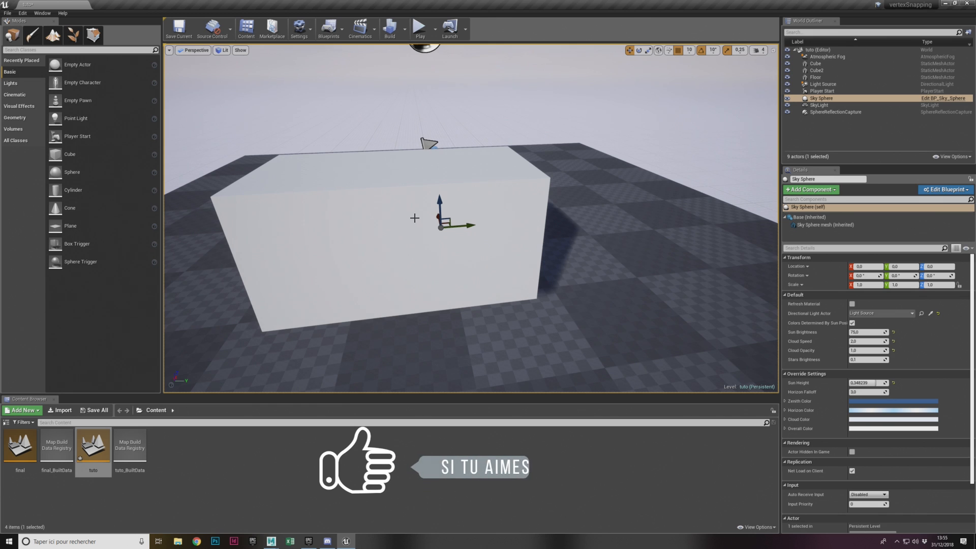
{"action": "scroll", "coordinate": [514, 213], "scroll_direction": "down", "scroll_amount": 5}
{"action": "scroll", "coordinate": [514, 213], "scroll_direction": "down", "scroll_amount": 1}
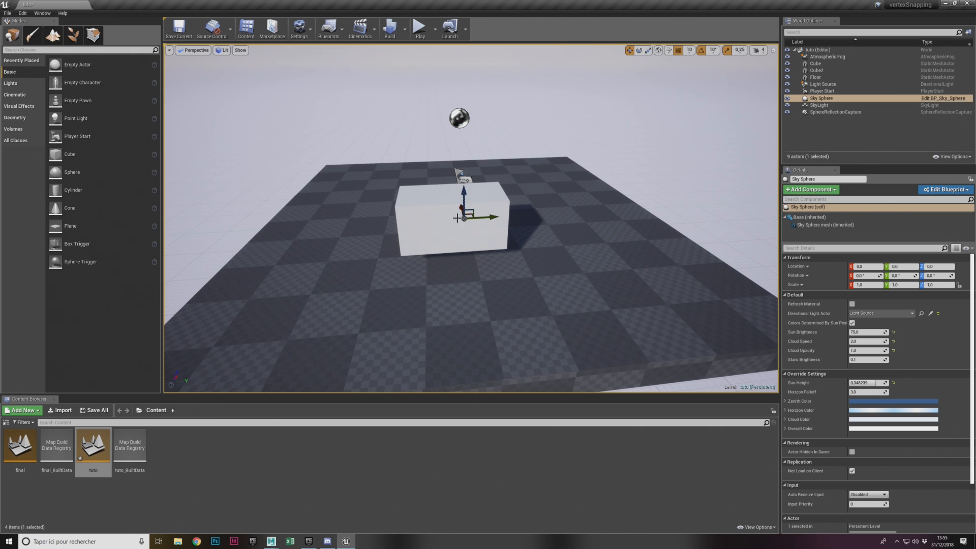
{"action": "mouse_move", "coordinate": [442, 233]}
{"action": "right_mouse_down"}
{"action": "mouse_move", "coordinate": [440, 218]}
{"action": "mouse_move", "coordinate": [447, 232]}
{"action": "mouse_move", "coordinate": [436, 234]}
{"action": "right_mouse_up"}
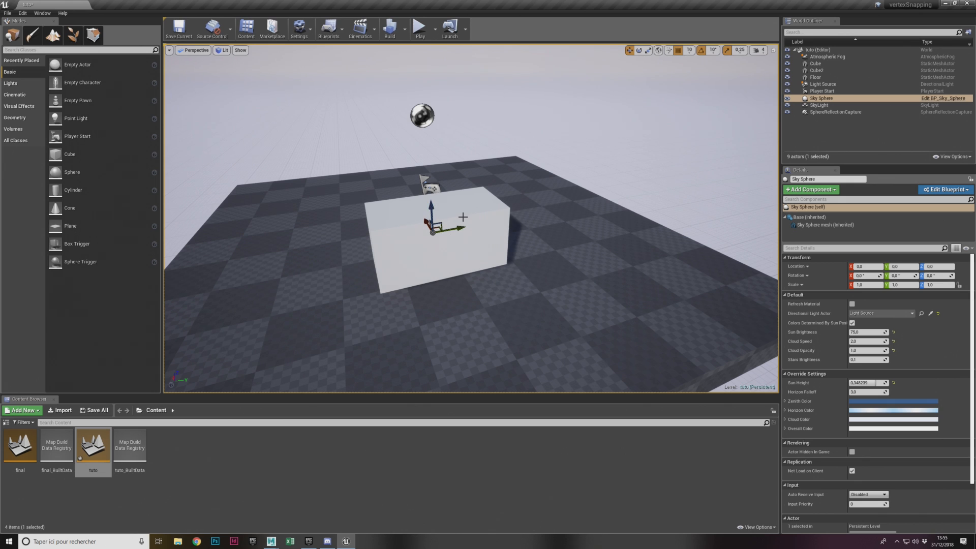
{"action": "left_click_drag", "start_coordinate": [452, 229], "coordinate": [332, 240]}
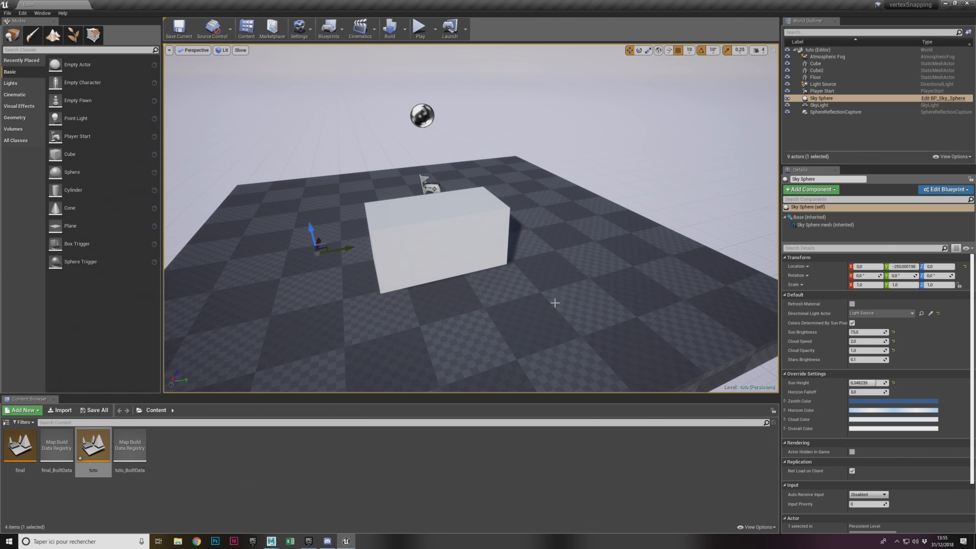
{"action": "left_click", "coordinate": [415, 182]}
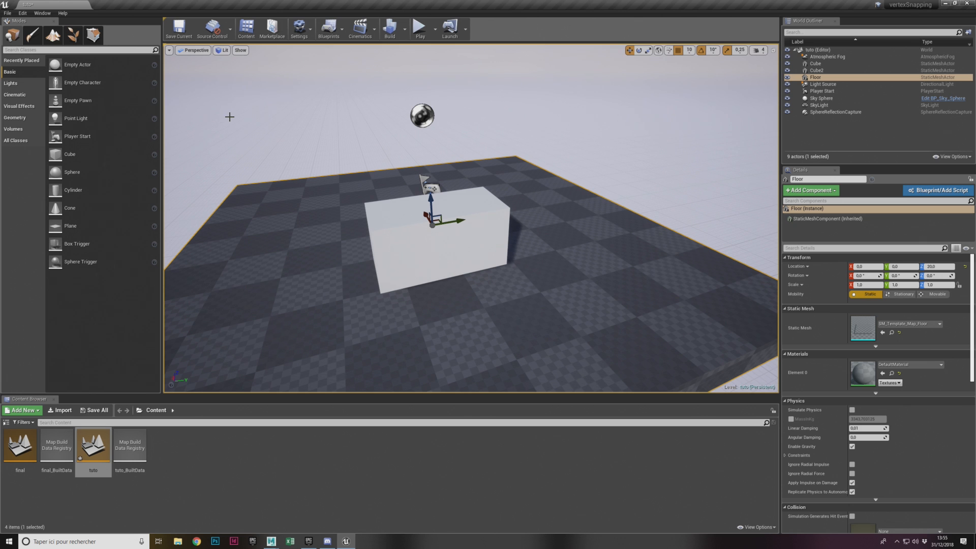
{"action": "left_click_drag", "start_coordinate": [456, 176], "coordinate": [425, 124], "text": "alt"}
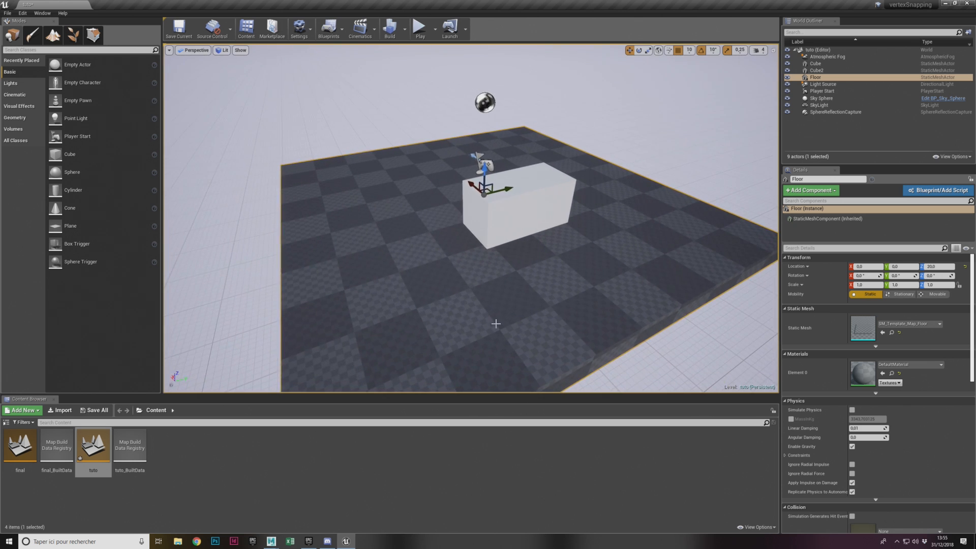
Step: Select the original cube, isolate it from the rest of the level, and show all actors again
{"action": "left_click_drag", "start_coordinate": [495, 325], "coordinate": [301, 139], "text": "alt"}
{"action": "right_click_drag", "start_coordinate": [465, 215], "coordinate": [470, 215]}
{"action": "key", "text": "w"}
{"action": "left_click", "coordinate": [496, 244]}
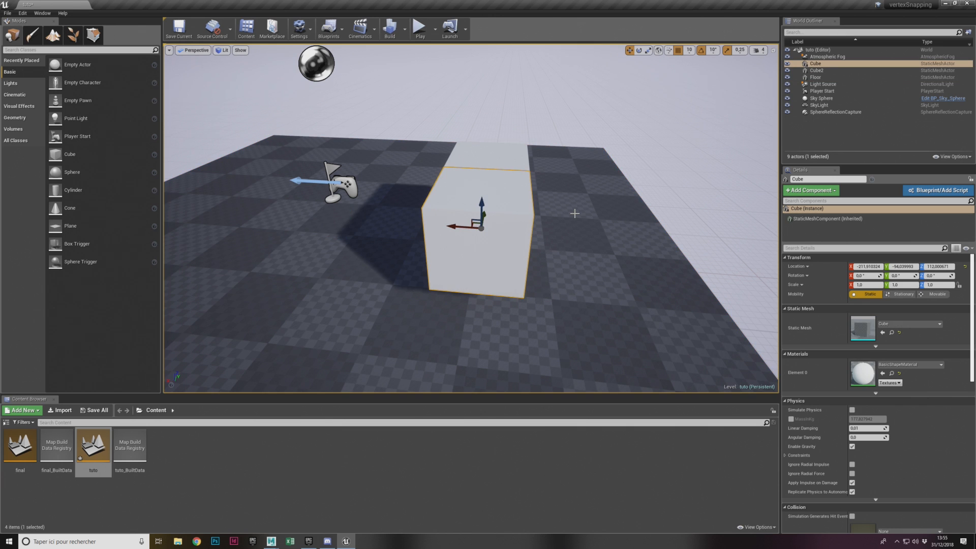
{"action": "left_click_drag", "start_coordinate": [481, 211], "coordinate": [582, 222], "text": "alt"}
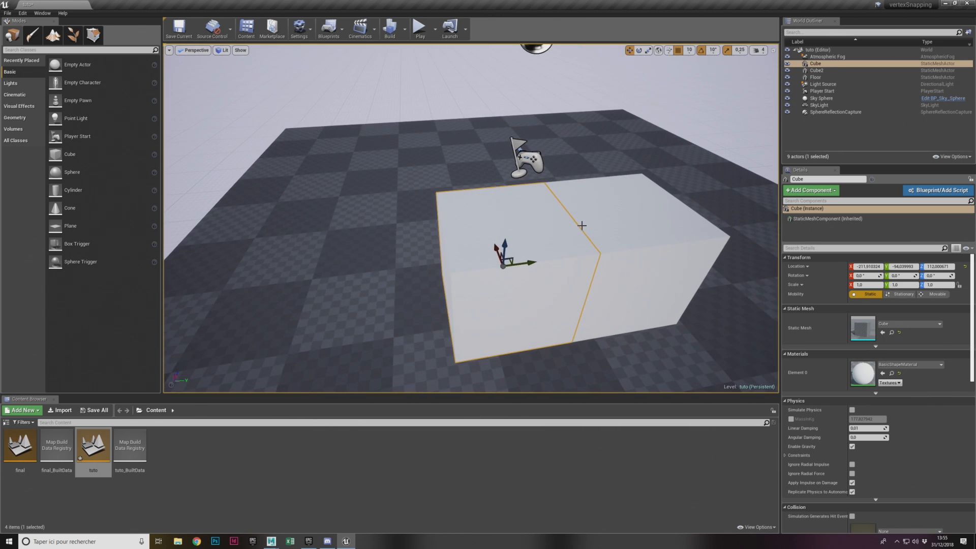
{"action": "key", "text": "shift+h"}
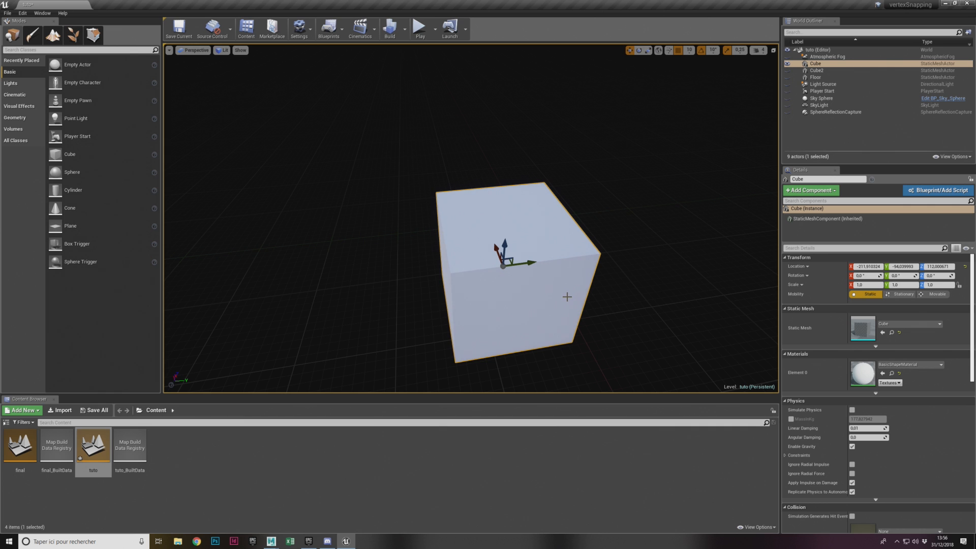
{"action": "key", "text": "ctrl+h"}
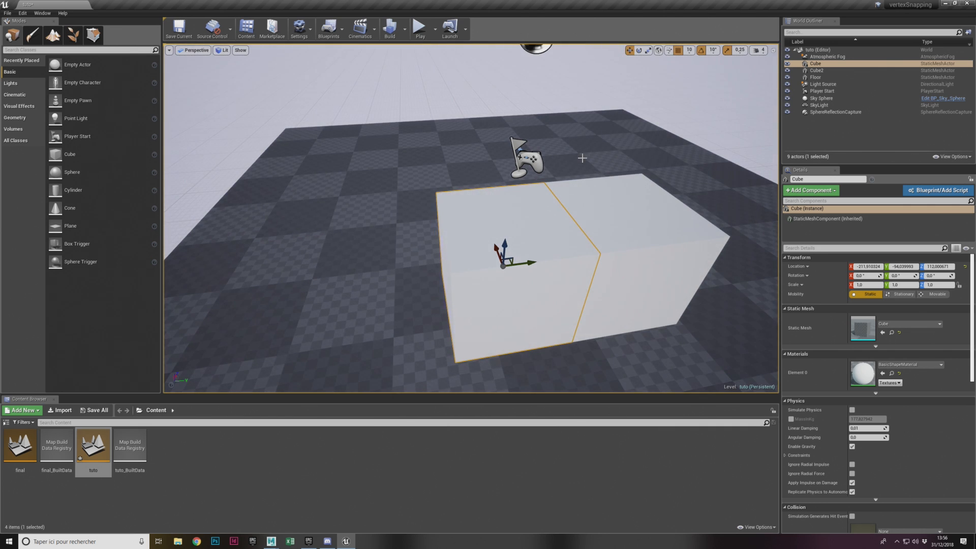
Step: Examine the joined cubes from several sides, toggling the original cube's isolation on and off
{"action": "scroll", "coordinate": [583, 158], "scroll_direction": "down", "scroll_amount": 3}
{"action": "left_click_drag", "start_coordinate": [583, 158], "coordinate": [601, 173], "text": "alt"}
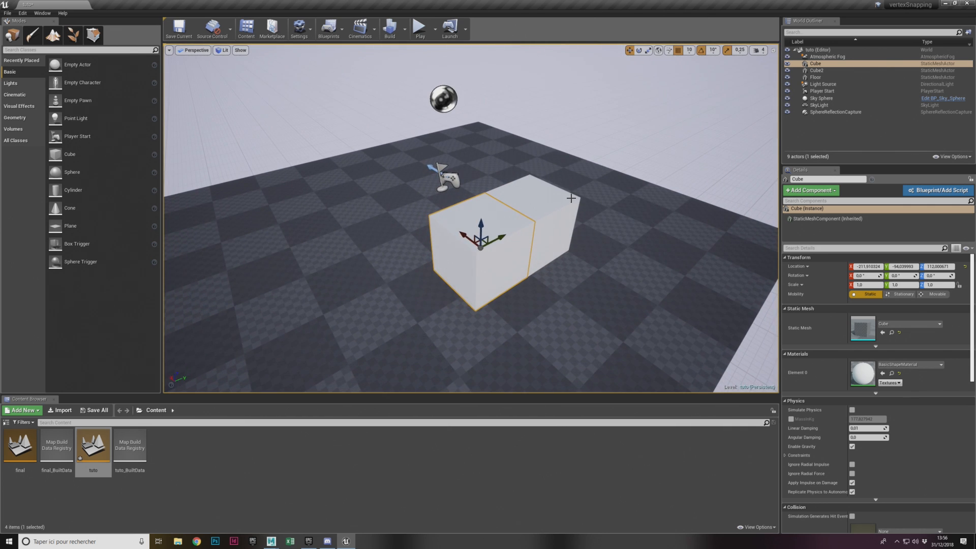
{"action": "left_click_drag", "start_coordinate": [516, 219], "coordinate": [717, 183], "text": "alt"}
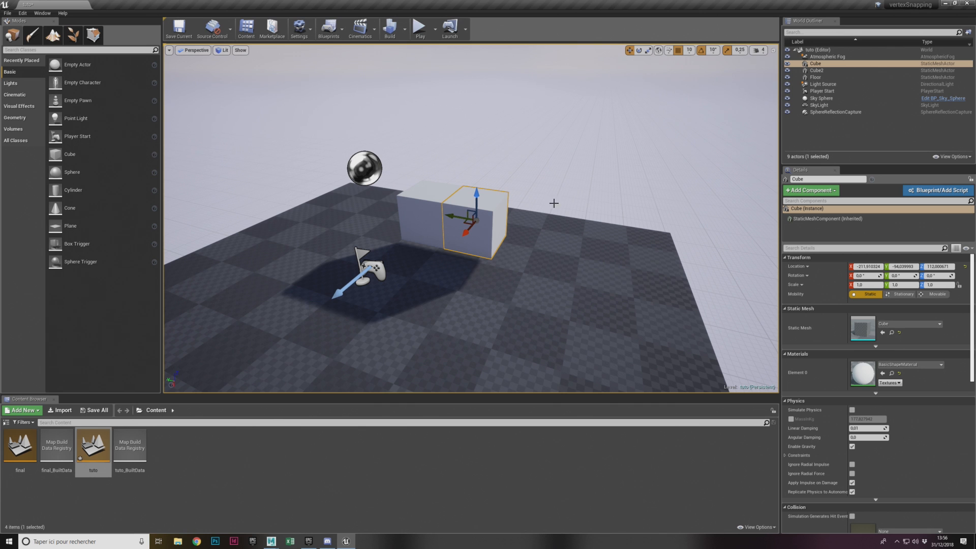
{"action": "right_click_drag", "start_coordinate": [488, 216], "coordinate": [564, 206]}
{"action": "key", "text": "f"}
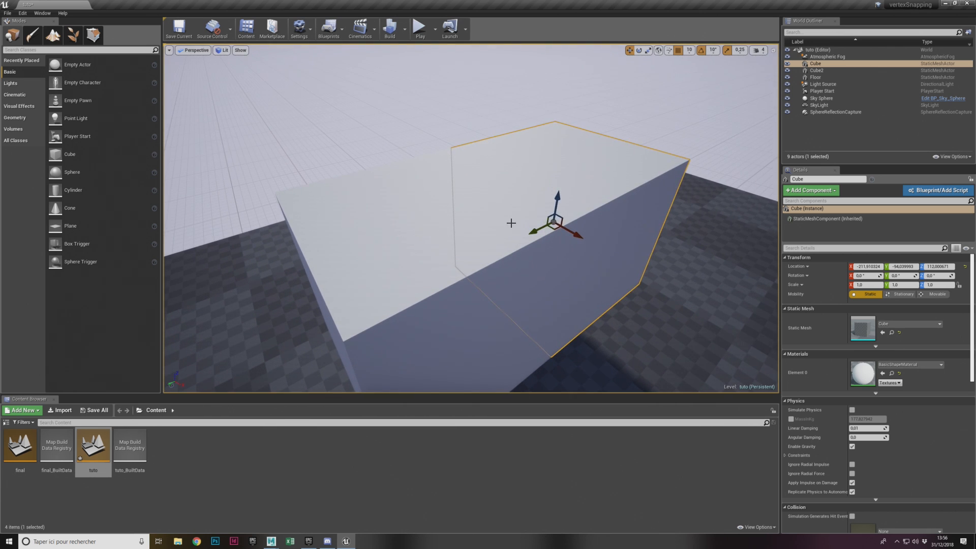
{"action": "scroll", "coordinate": [510, 222], "scroll_direction": "up", "scroll_amount": 10}
{"action": "right_click_drag", "start_coordinate": [505, 221], "coordinate": [436, 221]}
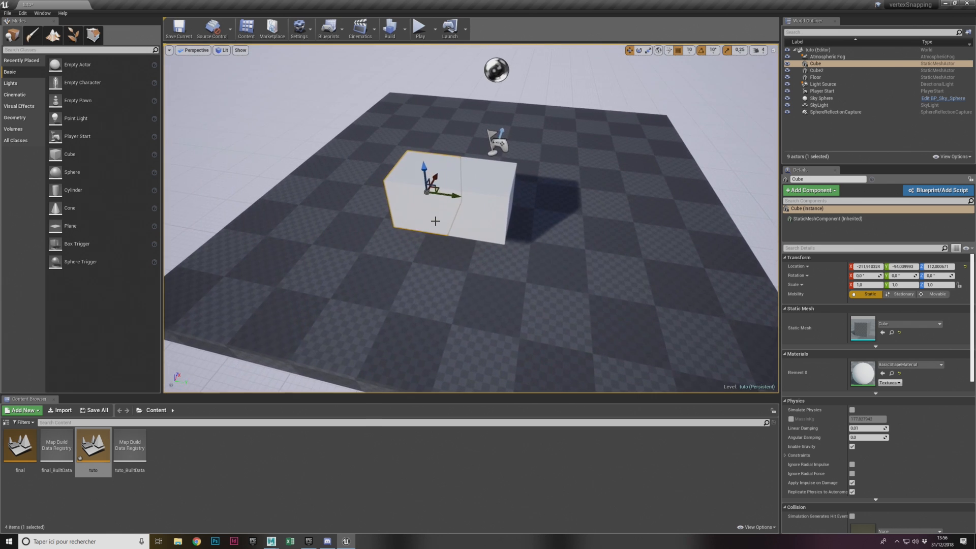
{"action": "key", "text": "shift+h"}
{"action": "key", "text": "ctrl+h"}
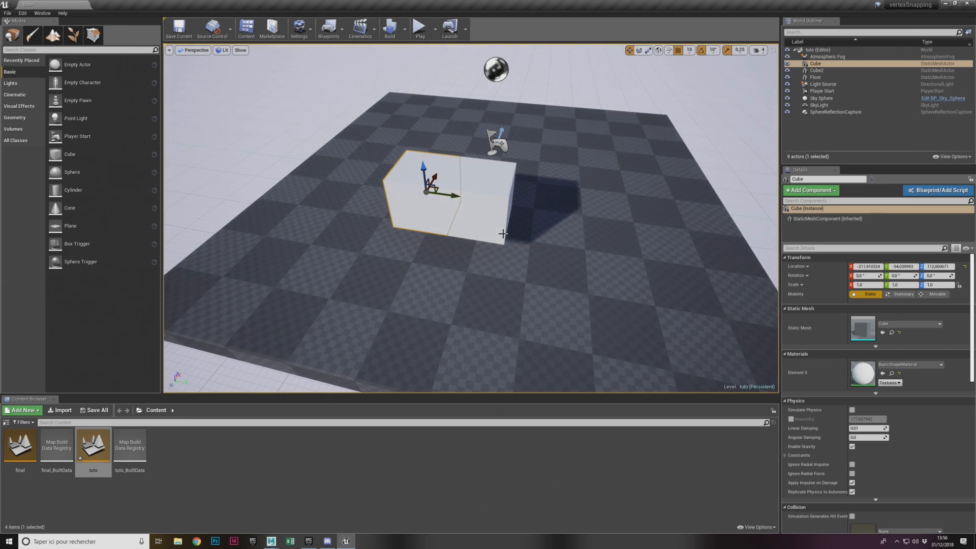
Step: Select the floor beneath the joined cubes and try hiding it
{"action": "left_click", "coordinate": [493, 199]}
{"action": "left_click", "coordinate": [599, 248]}
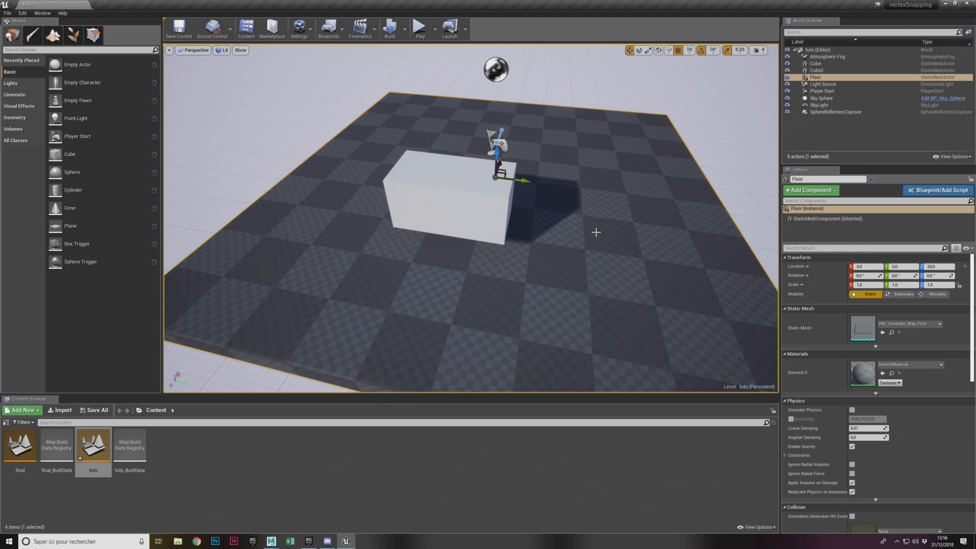
{"action": "left_click_drag", "start_coordinate": [563, 241], "coordinate": [508, 218], "text": "alt"}
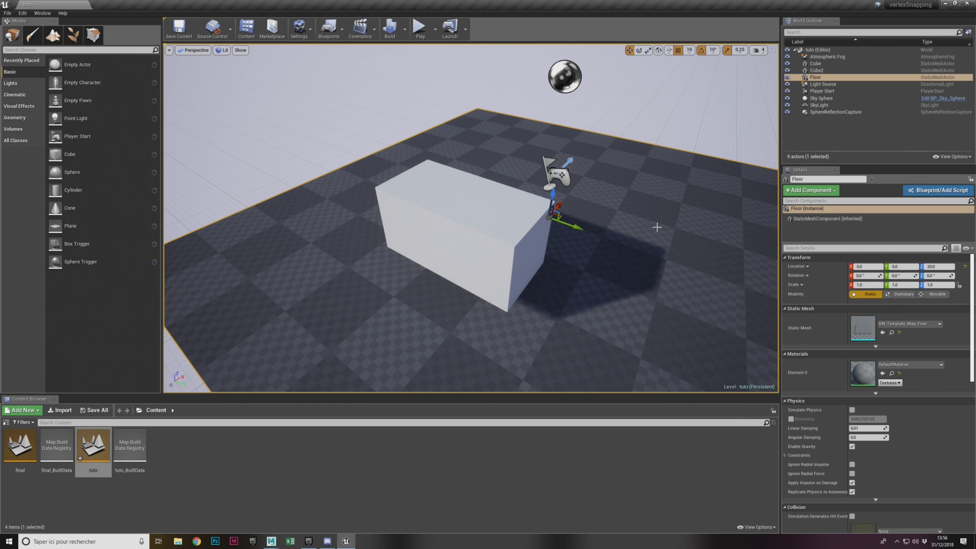
{"action": "left_click_drag", "start_coordinate": [659, 230], "coordinate": [621, 261], "text": "alt"}
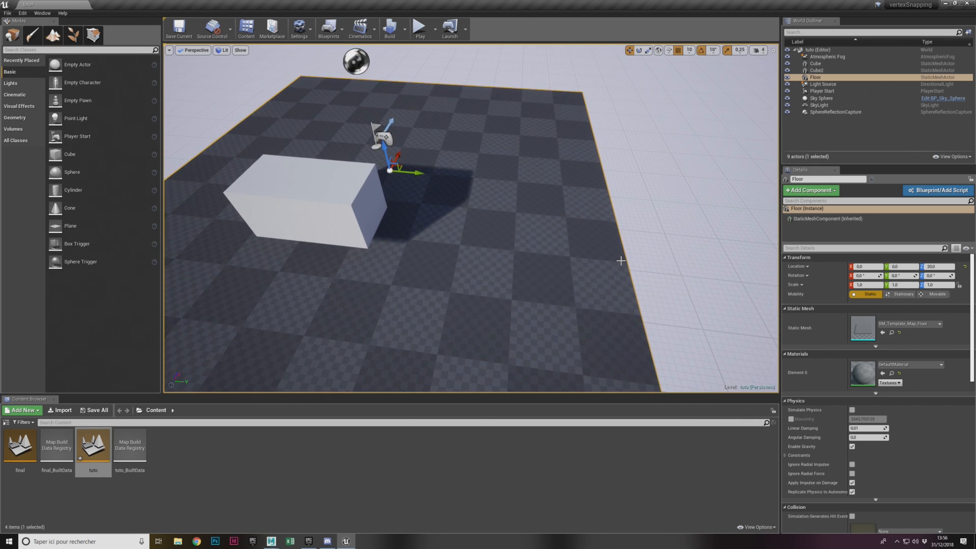
{"action": "key", "text": "h"}
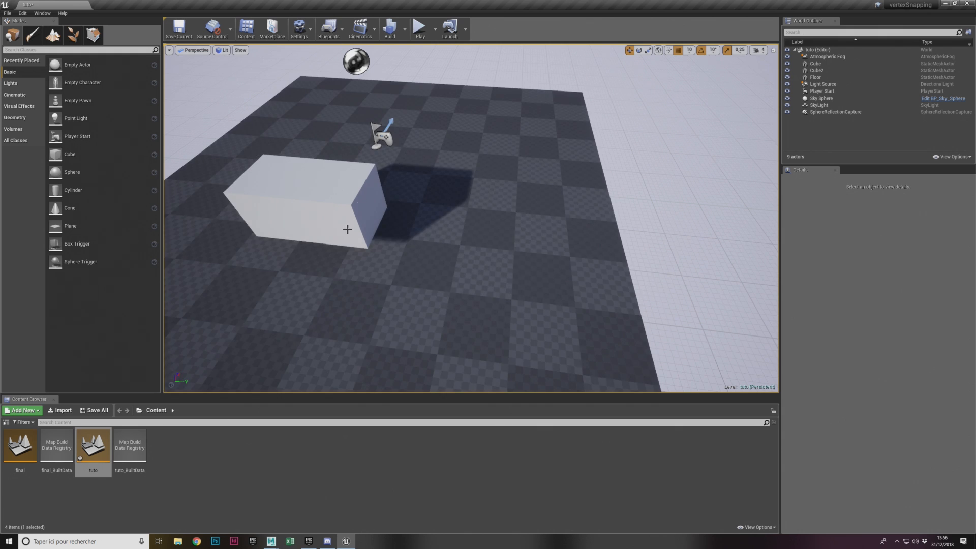
Step: Select Cube2 and examine its join with the original cube from several angles
{"action": "key", "text": "s"}
{"action": "key", "text": "a"}
{"action": "right_click_drag", "start_coordinate": [418, 202], "coordinate": [420, 188]}
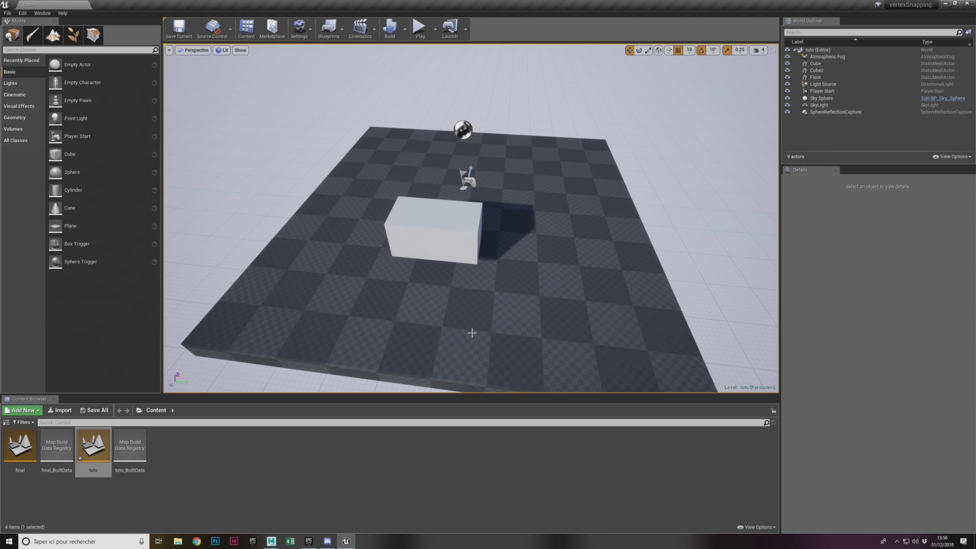
{"action": "left_click", "coordinate": [459, 223]}
{"action": "mouse_move", "coordinate": [459, 222]}
{"action": "right_mouse_down"}
{"action": "mouse_move", "coordinate": [481, 222]}
{"action": "mouse_move", "coordinate": [427, 224]}
{"action": "mouse_move", "coordinate": [468, 229]}
{"action": "right_mouse_up"}
{"action": "scroll", "coordinate": [519, 213], "scroll_direction": "up", "scroll_amount": 3}
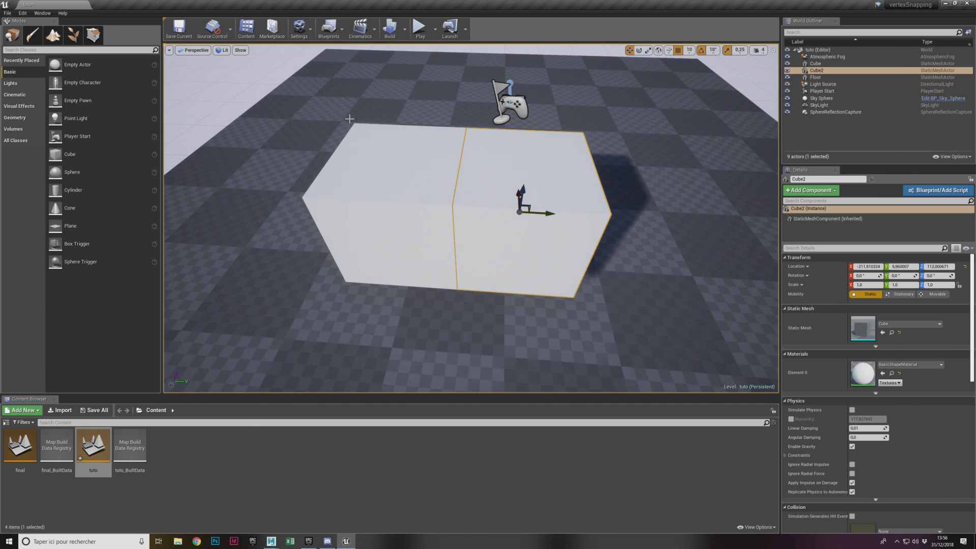
{"action": "left_click_drag", "start_coordinate": [350, 119], "coordinate": [414, 102], "text": "alt"}
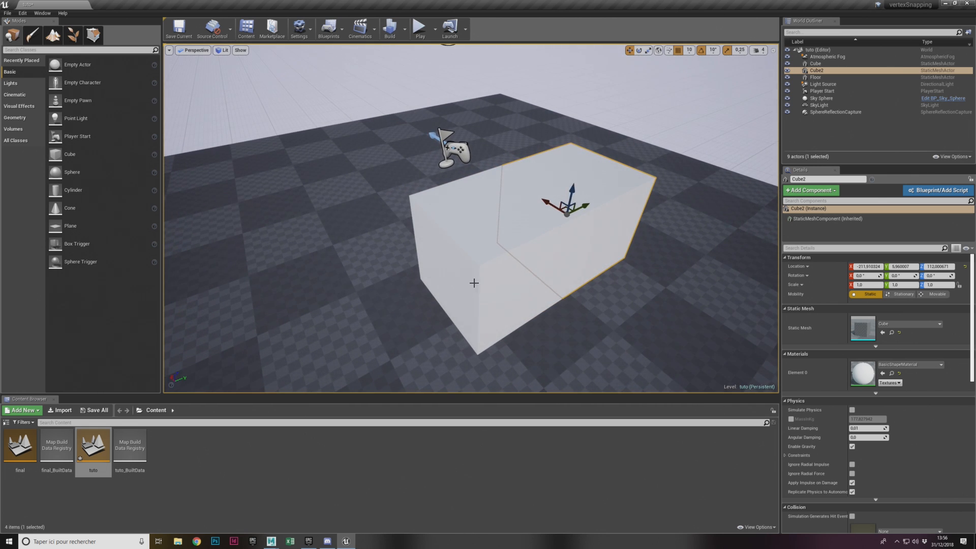
{"action": "left_click_drag", "start_coordinate": [591, 261], "coordinate": [617, 298]}
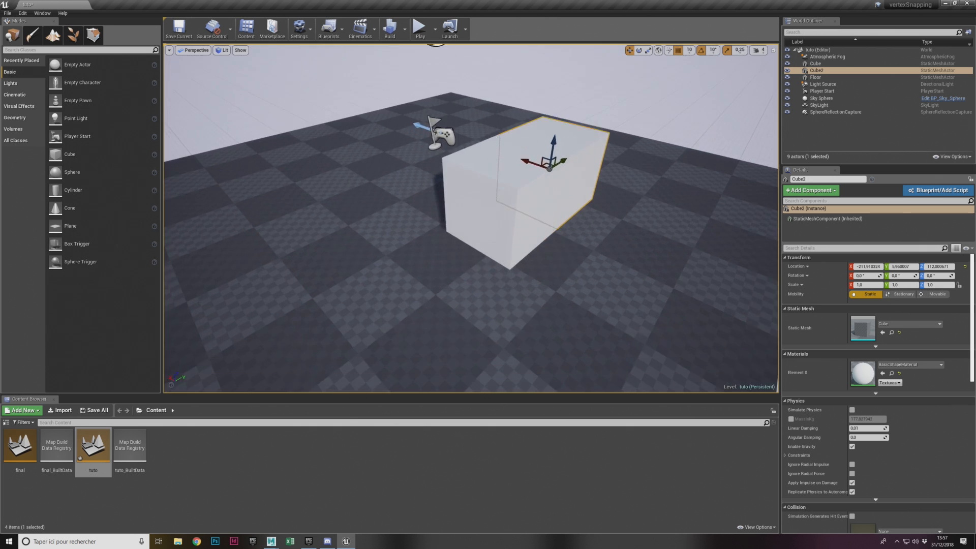
{"action": "right_click_drag", "start_coordinate": [536, 250], "coordinate": [558, 183]}
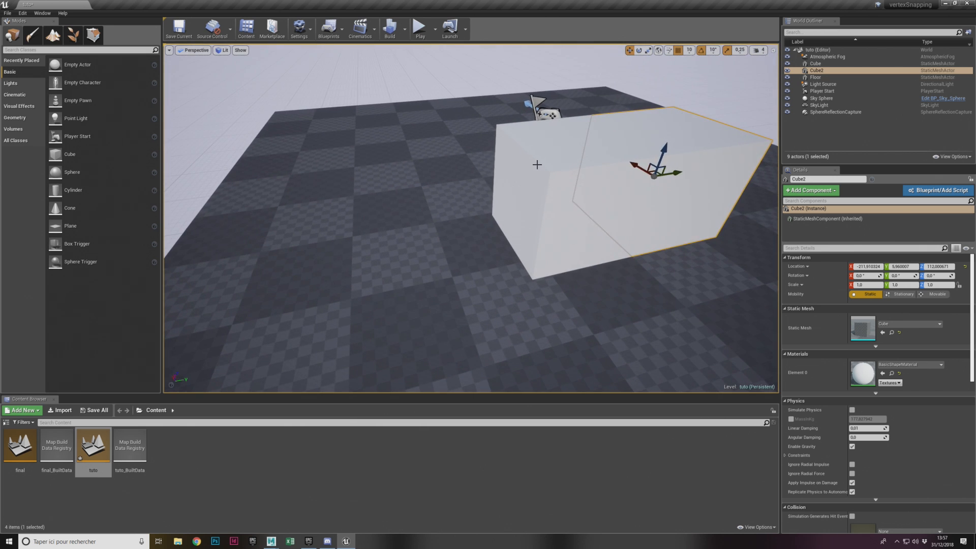
{"action": "right_click_drag", "start_coordinate": [553, 232], "coordinate": [584, 225]}
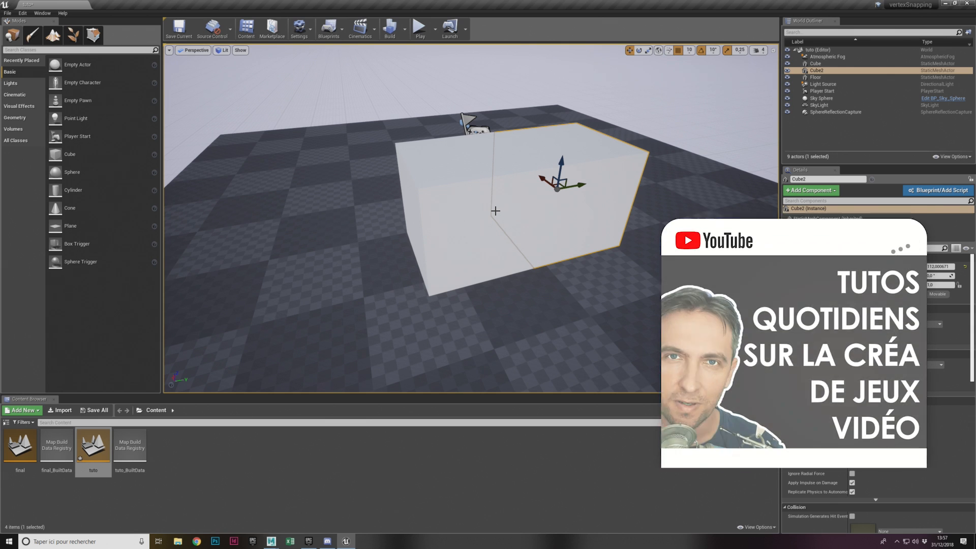
{"action": "right_click_drag", "start_coordinate": [501, 209], "coordinate": [610, 196]}
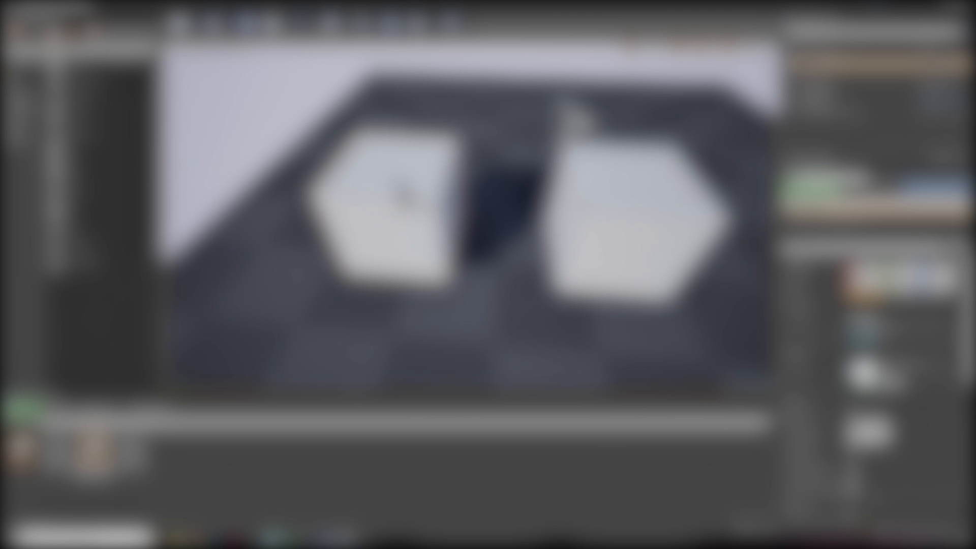
{"action": "left_click", "coordinate": [614, 201], "text": "ctrl"}
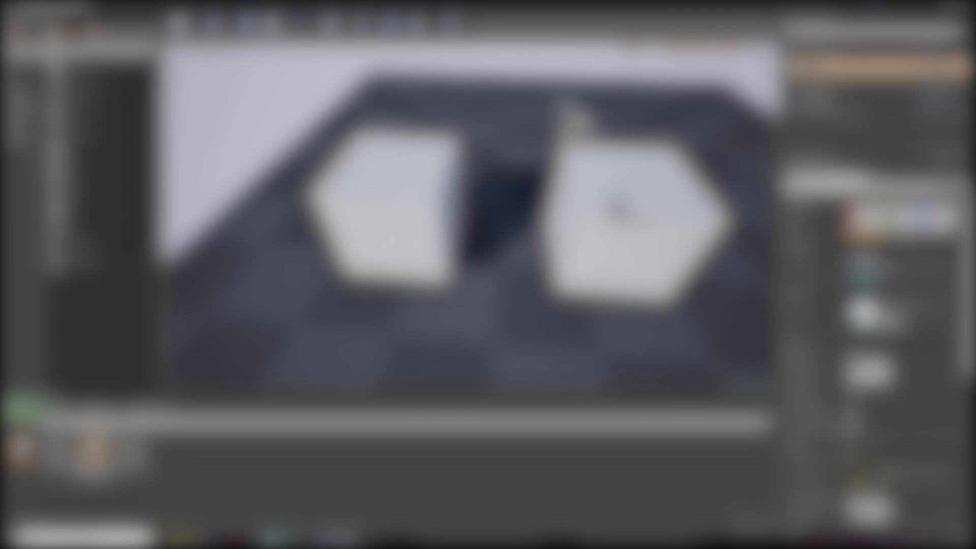
{"action": "key", "text": "alt+2"}
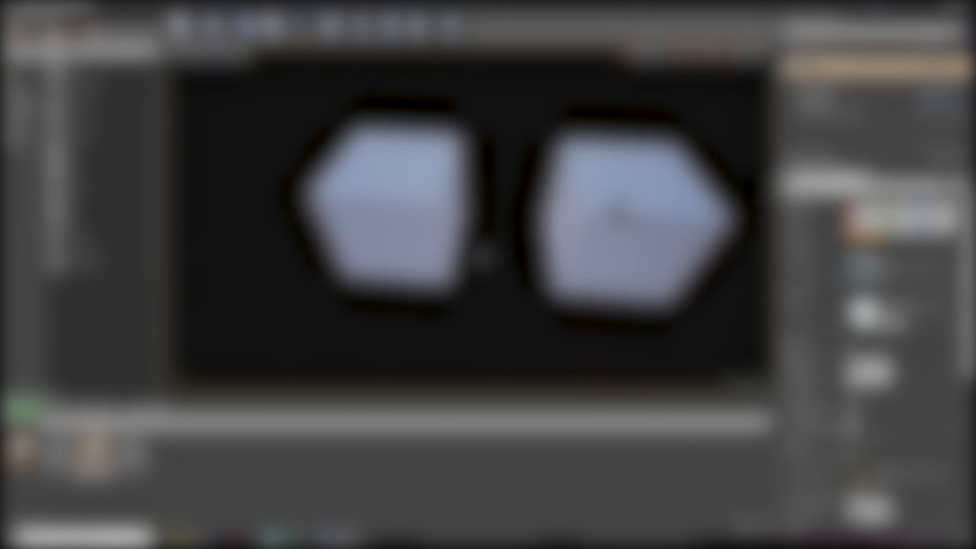
{"action": "left_click", "coordinate": [402, 203]}
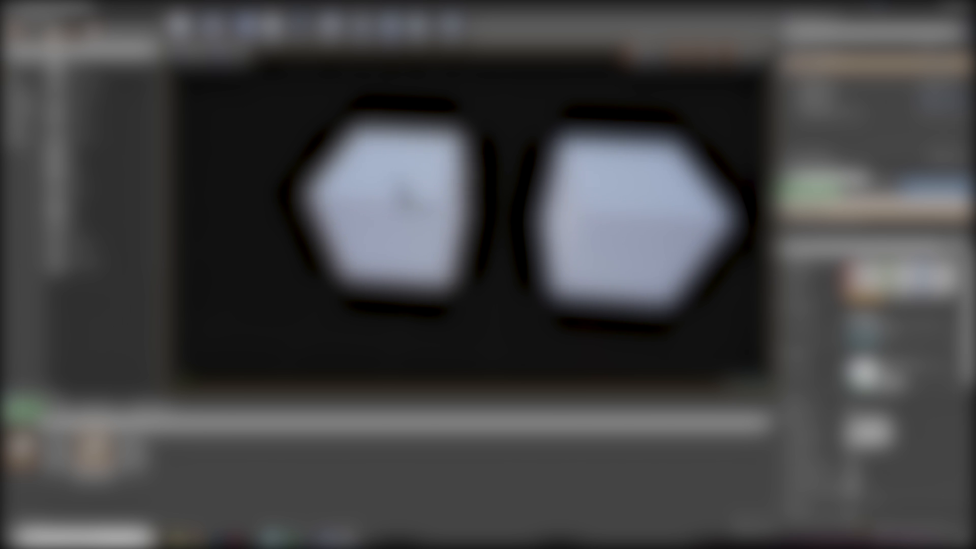